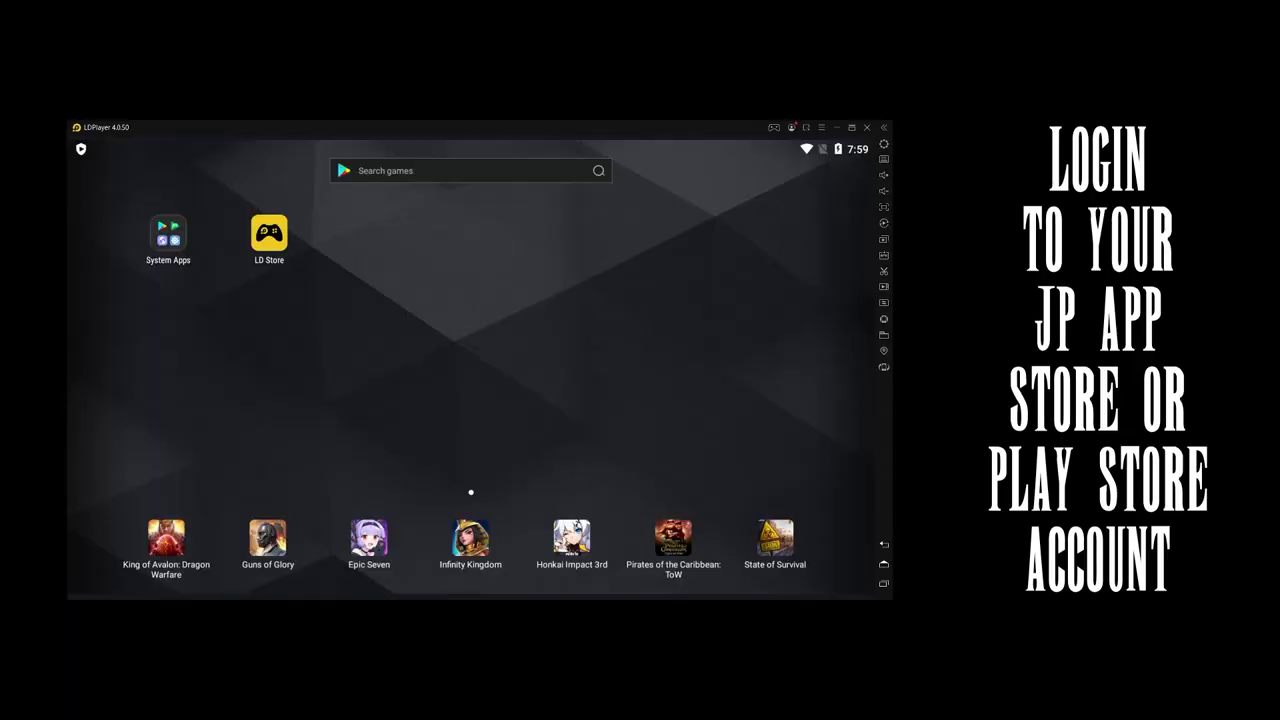
# Open the Play Store, search for "punishing gray raven" and install パニシング：グレイレイヴン by HK Hero Entertainment.
pyautogui.click(168, 232)
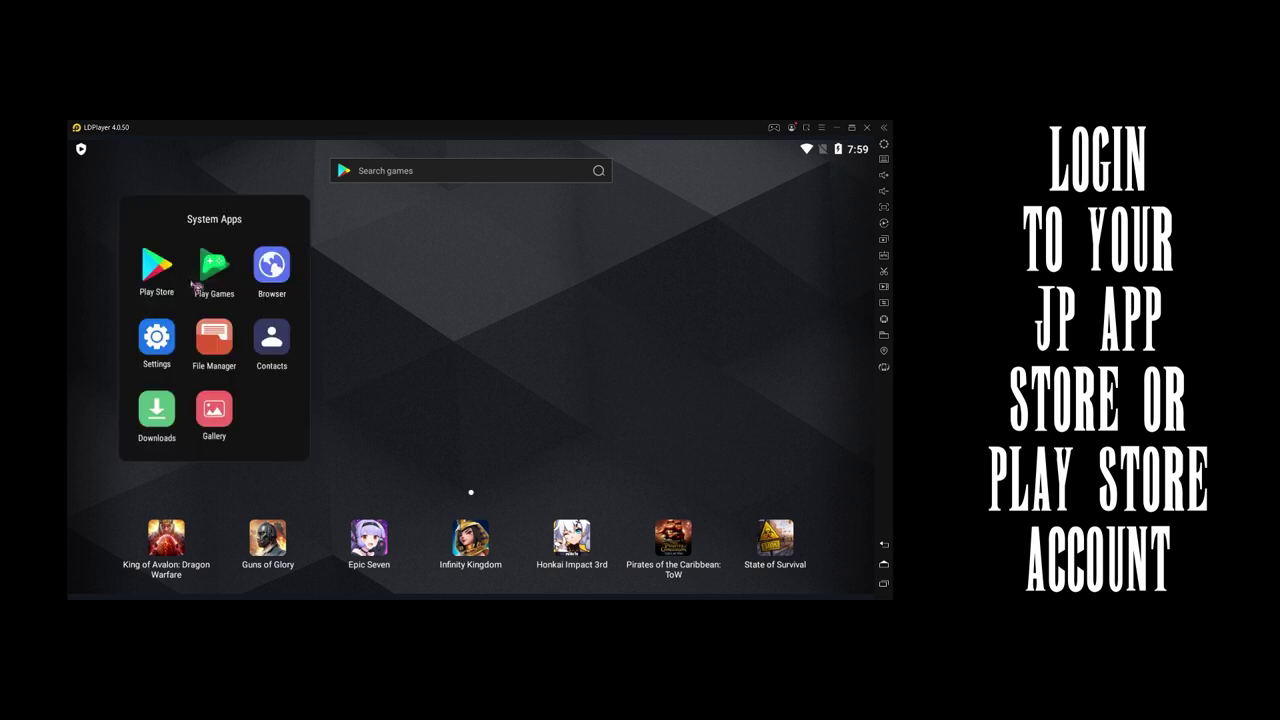
pyautogui.click(160, 266)
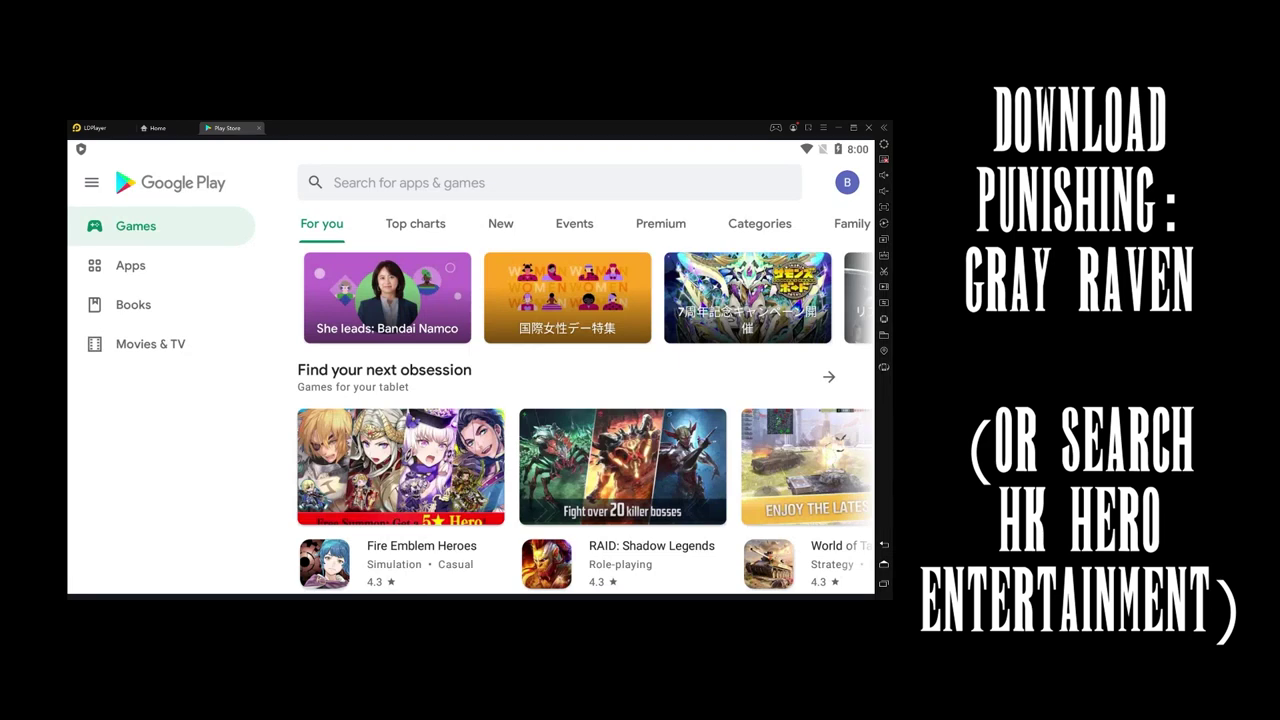
pyautogui.click(486, 191)
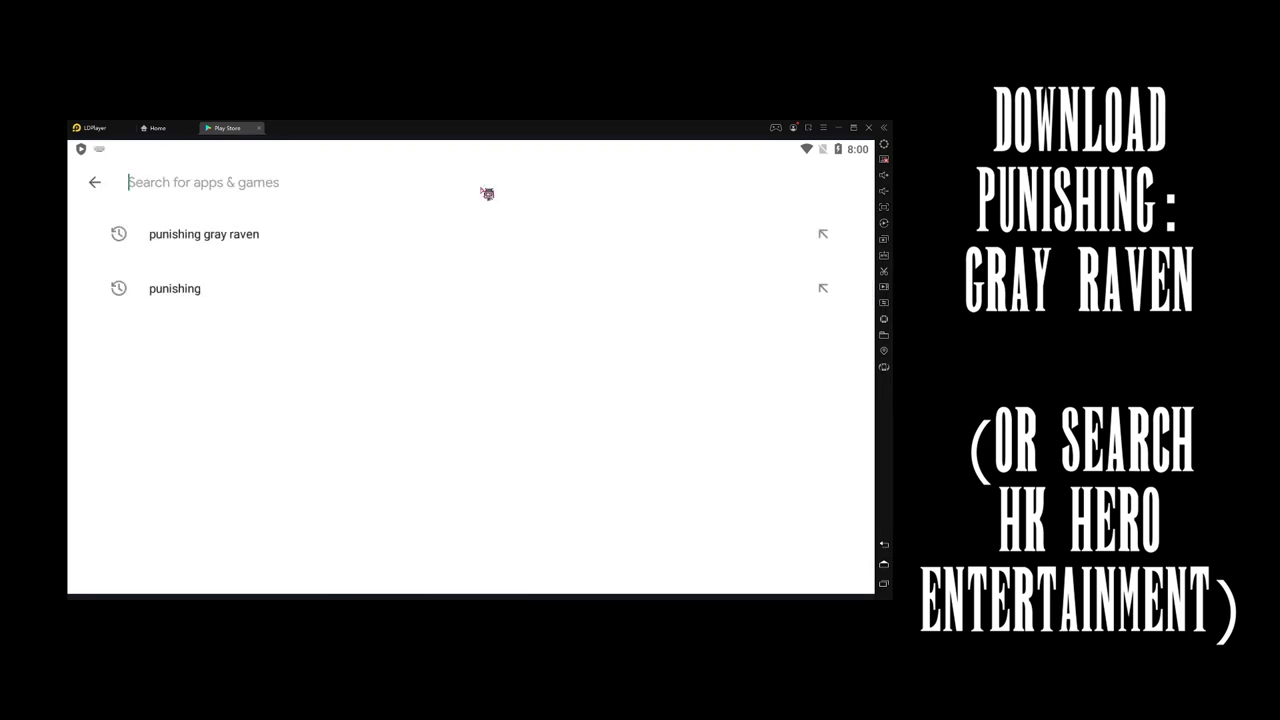
pyautogui.write('punishing gray raven')
pyautogui.press('Return')
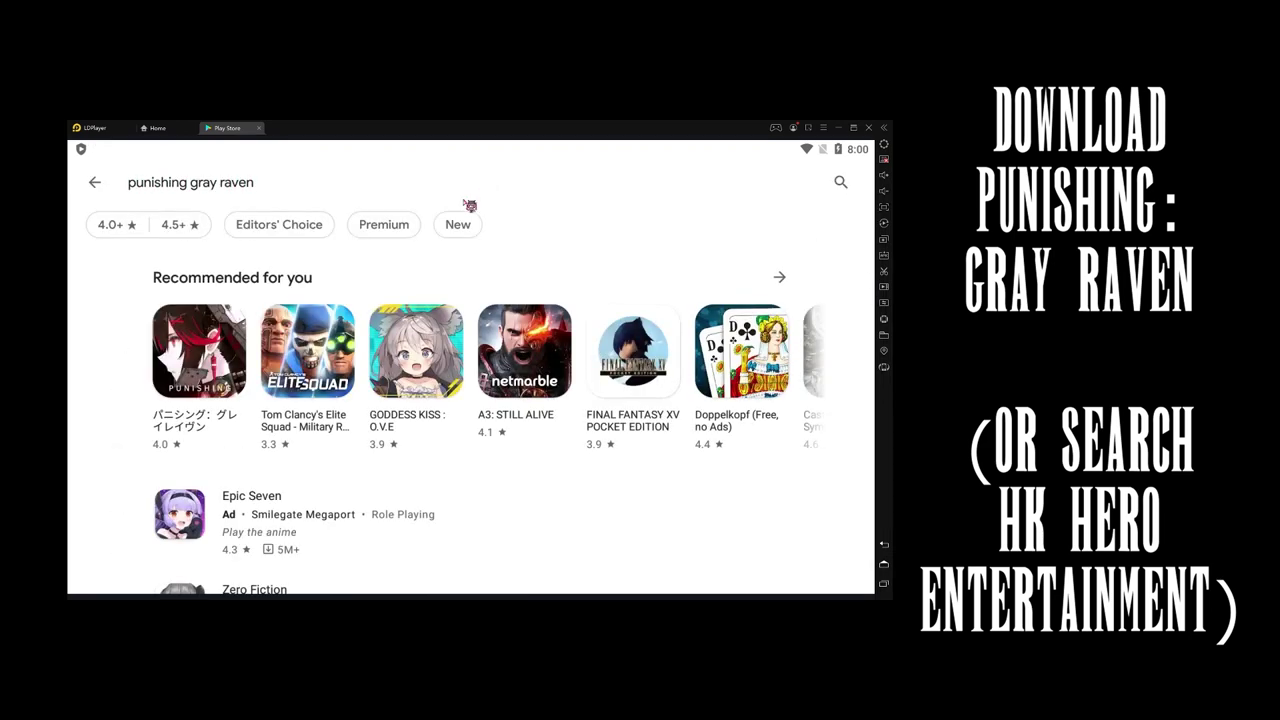
pyautogui.click(198, 349)
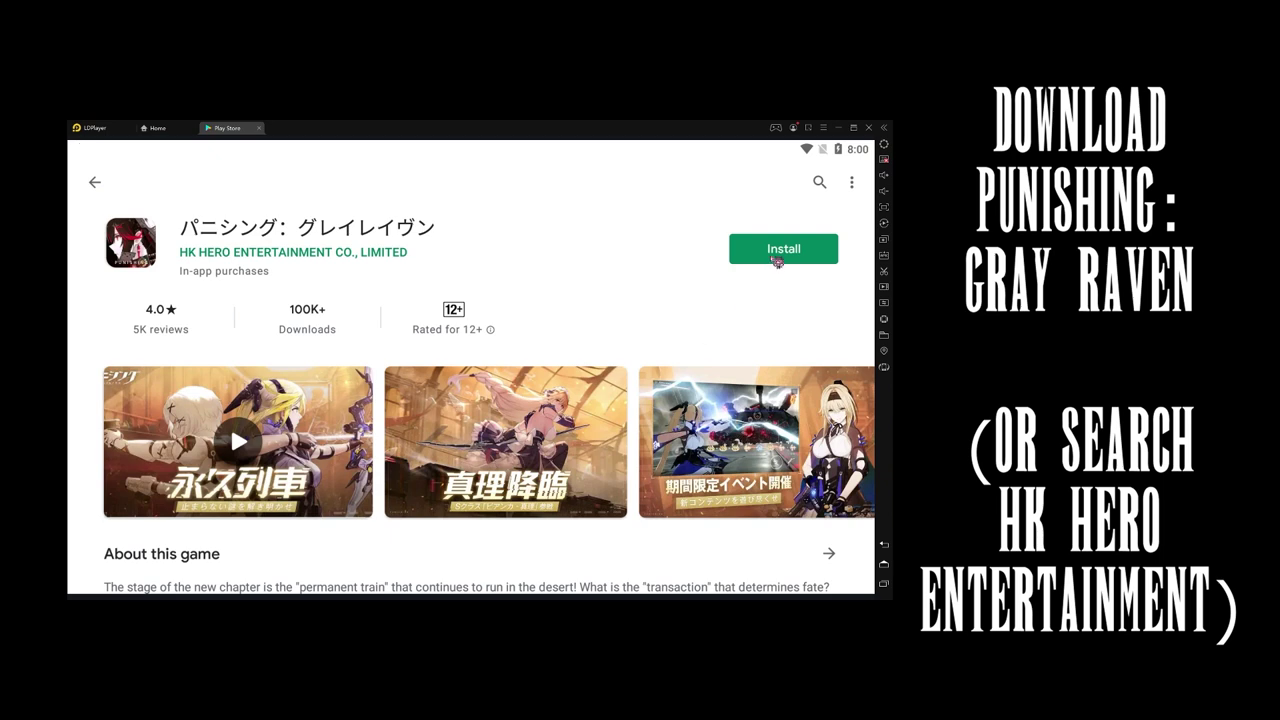
pyautogui.click(775, 258)
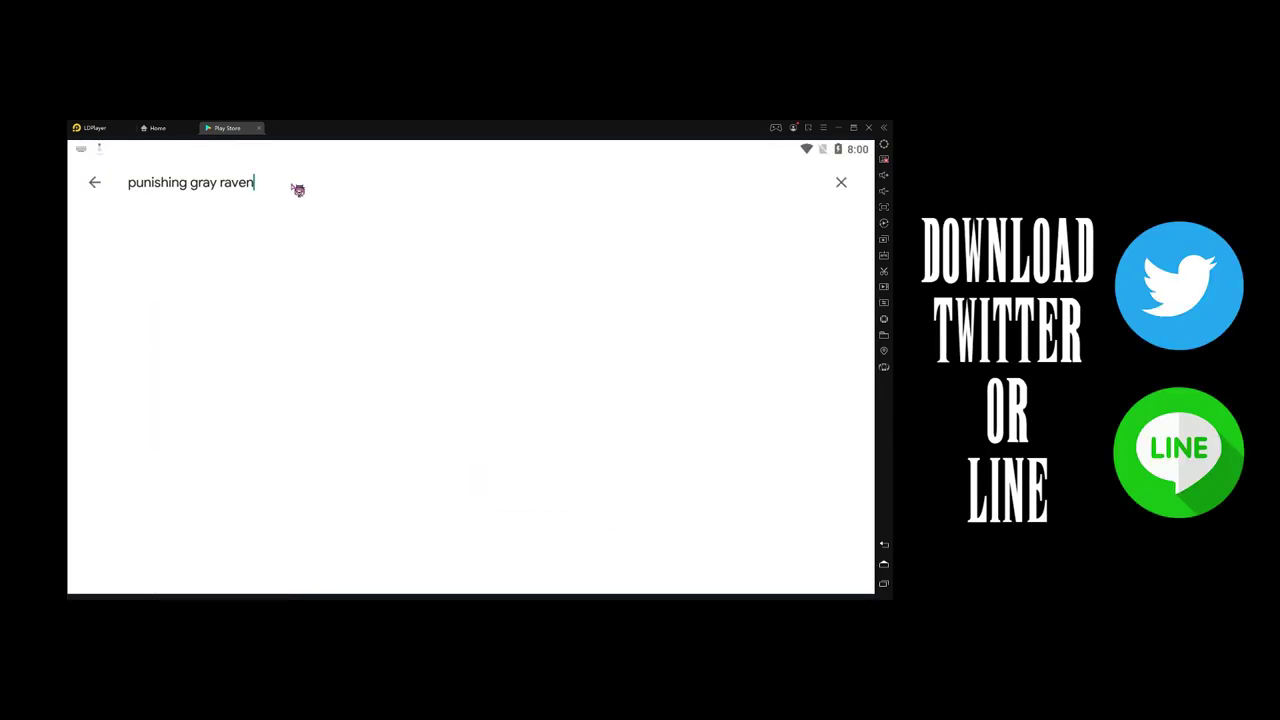
# Search the Play Store for "twitter" and install the Twitter app.
pyautogui.click(129, 183)
pyautogui.hotkey('ctrl', 'a')
pyautogui.write('twitter')
pyautogui.press('Return')
pyautogui.click(778, 262)
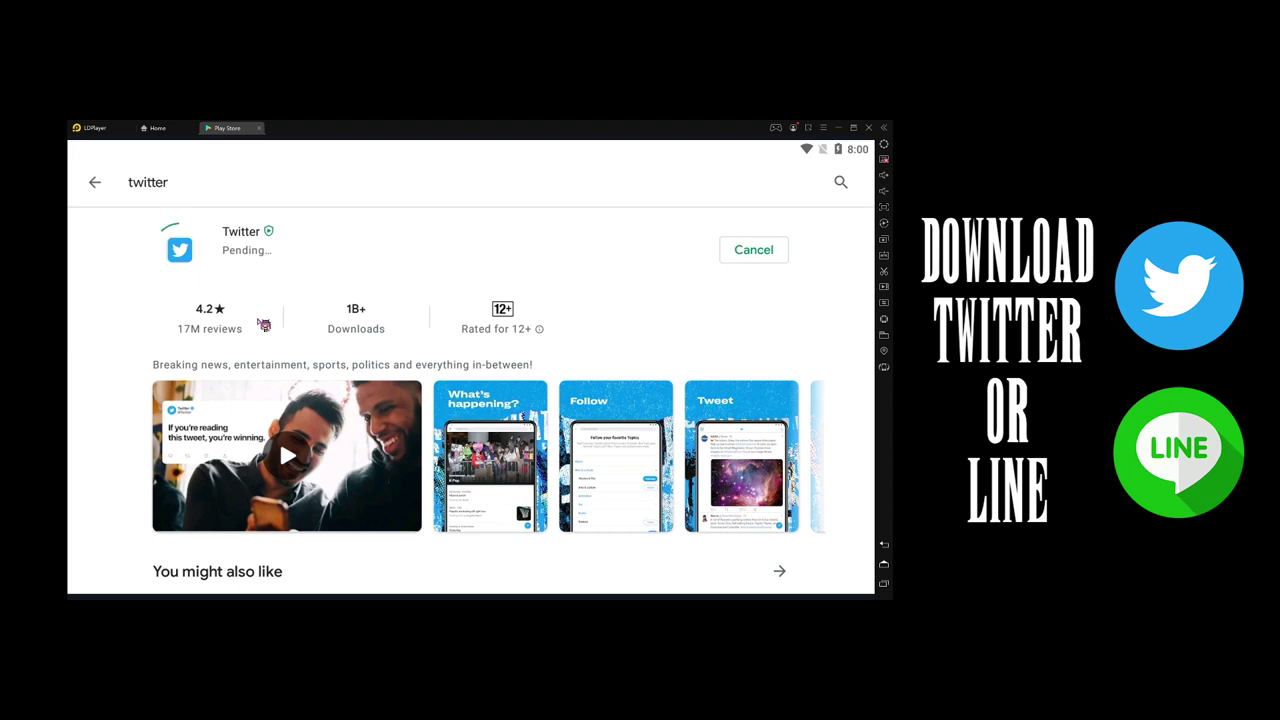
pyautogui.click(884, 564)
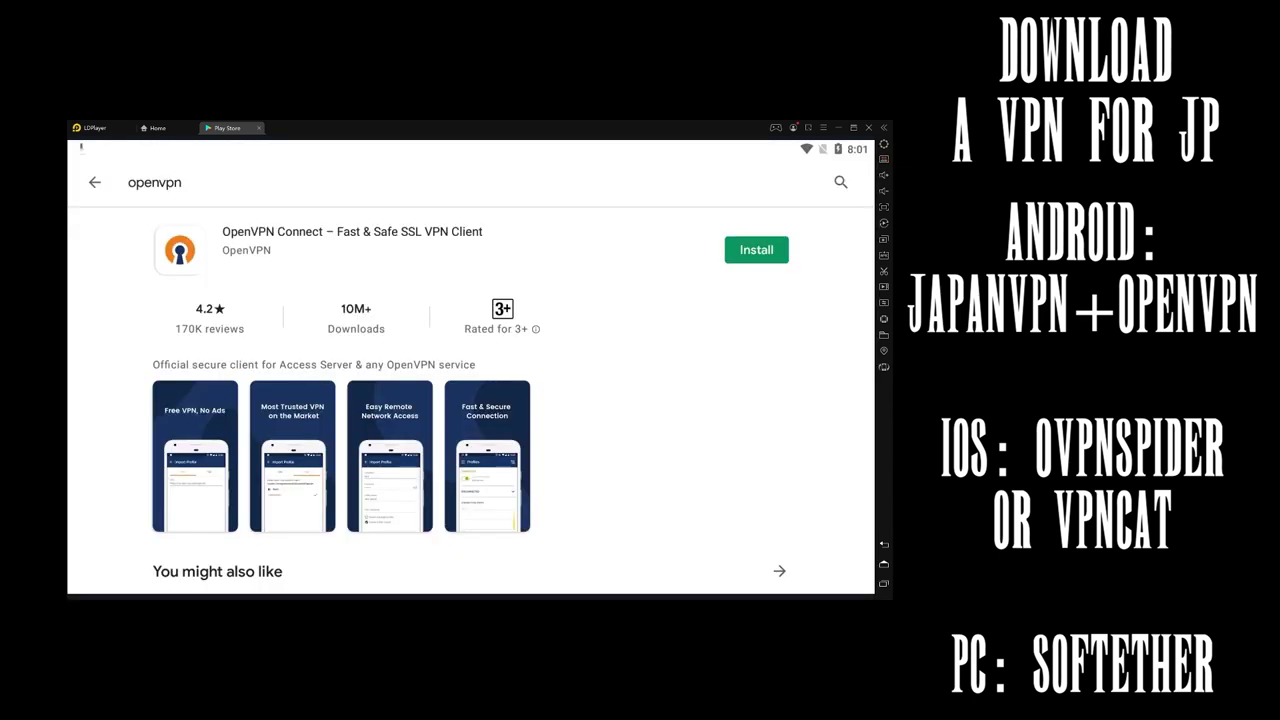
# Install OpenVPN Connect and OpenVPN for Android from the Play Store.
pyautogui.click(756, 250)
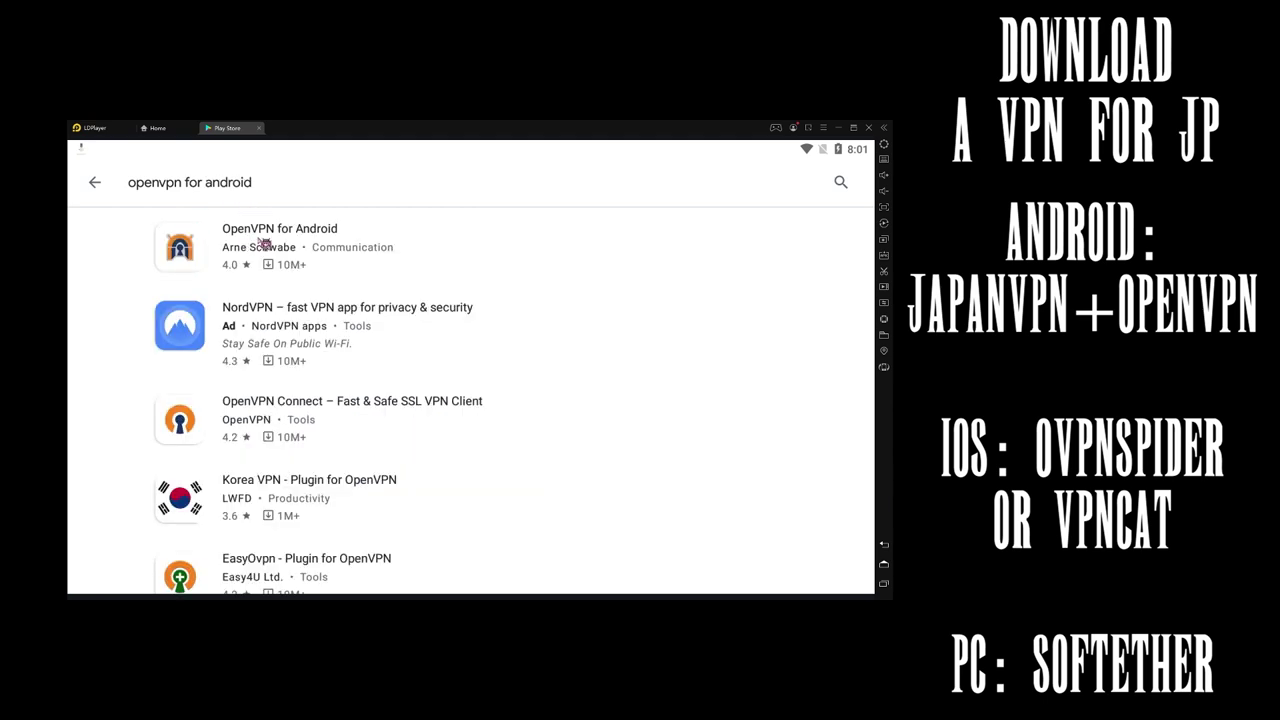
pyautogui.click(256, 245)
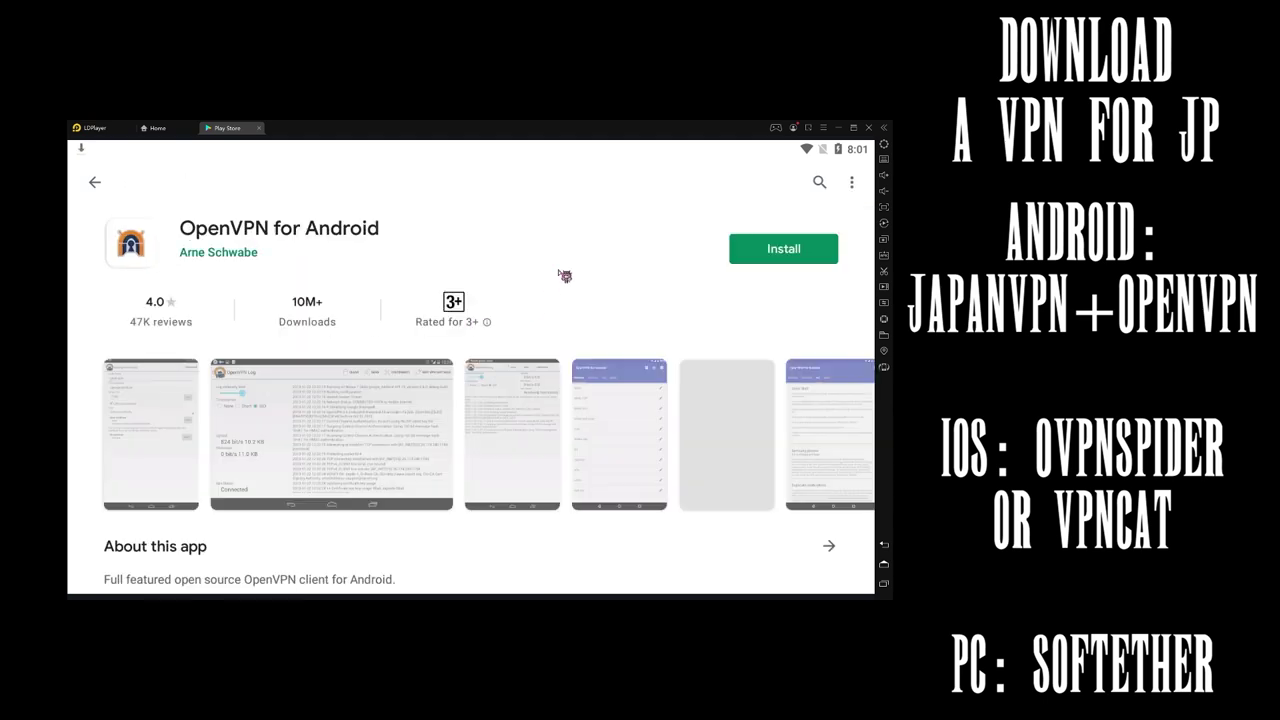
pyautogui.click(806, 250)
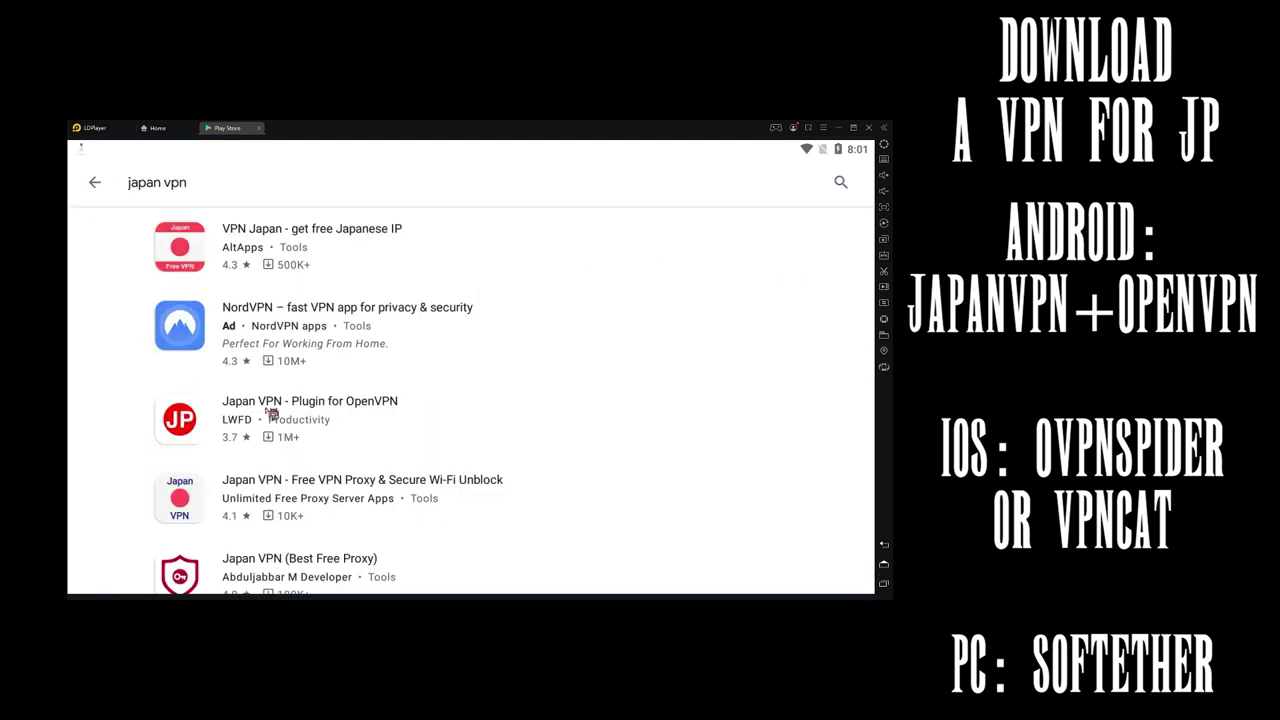
# Install Japan VPN - Plugin for OpenVPN from the "japan vpn" search results and return to the emulator's home screen.
pyautogui.click(288, 416)
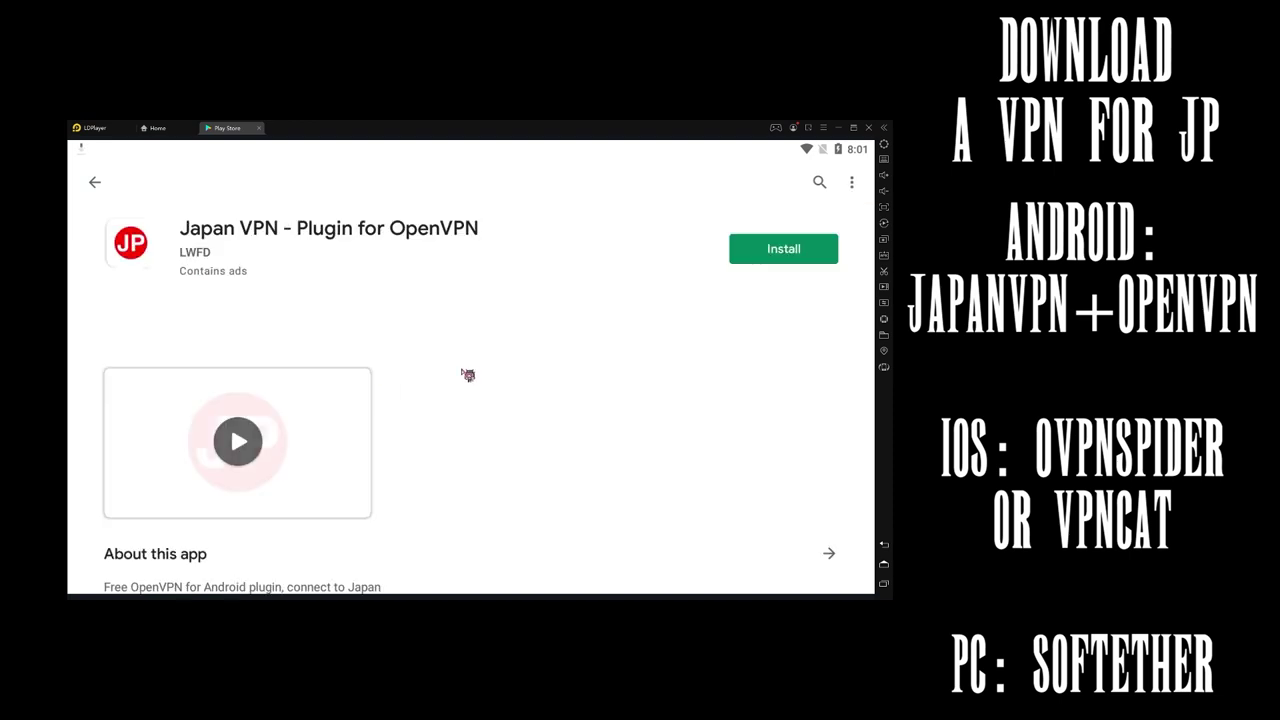
pyautogui.click(810, 256)
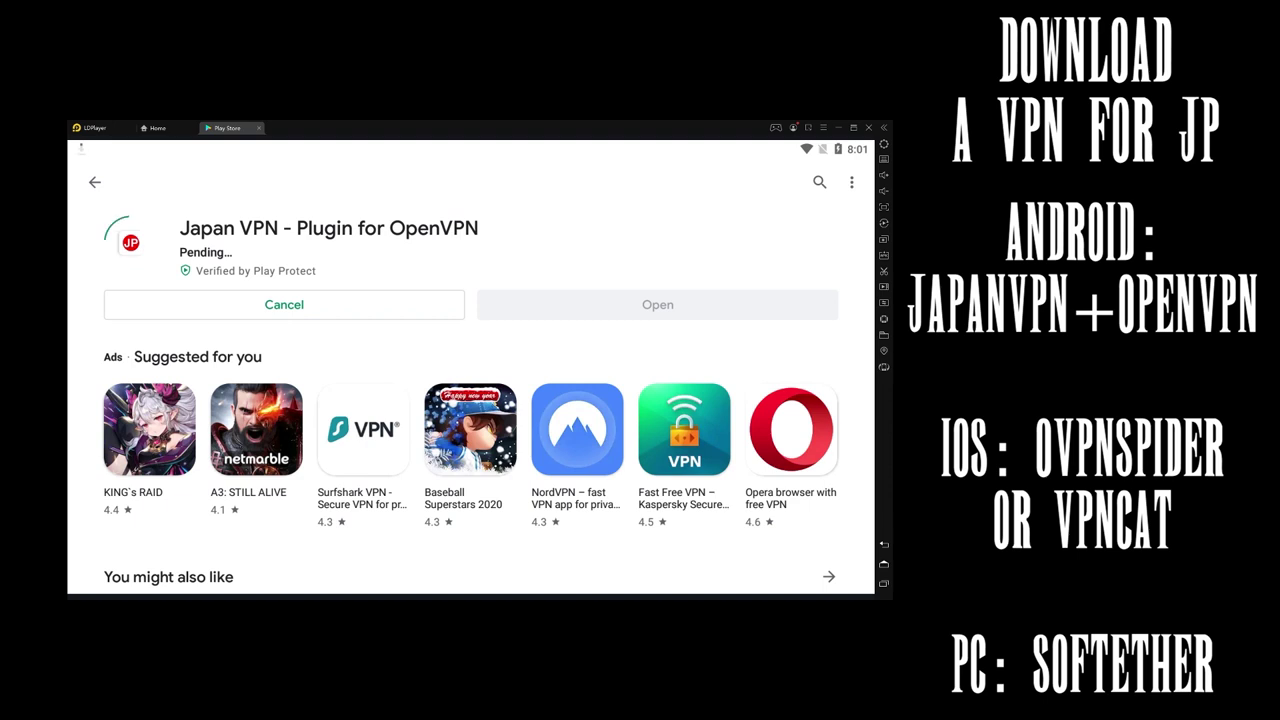
pyautogui.click(885, 565)
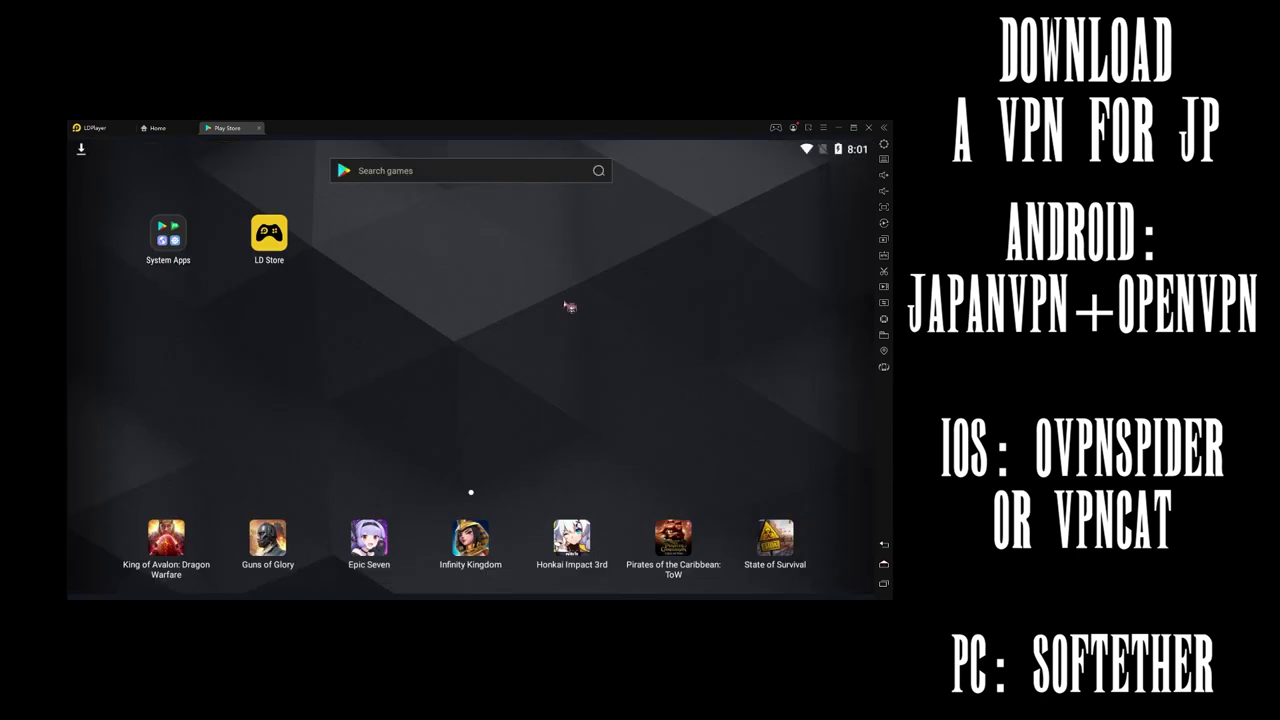
pyautogui.moveTo(295, 152); pyautogui.dragTo(322, 127)
pyautogui.moveTo(323, 502); pyautogui.dragTo(317, 123)
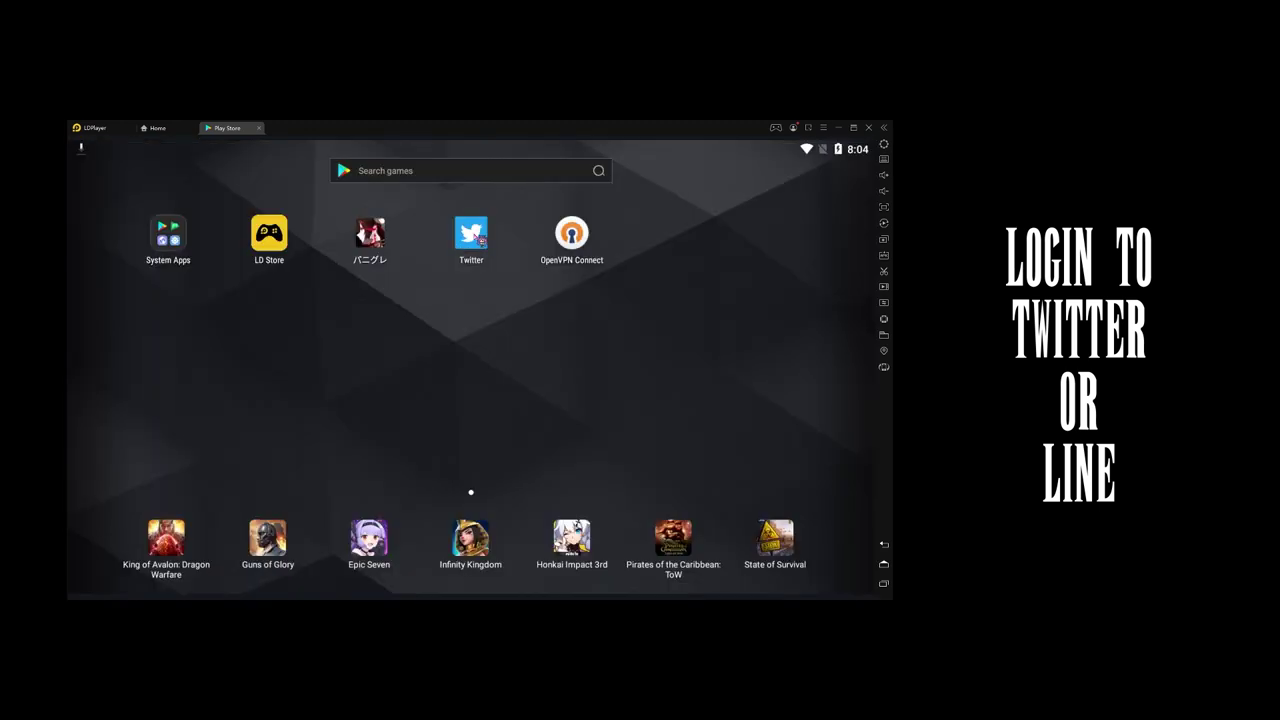
# Launch Twitter and start logging in with an existing account.
pyautogui.click(481, 240)
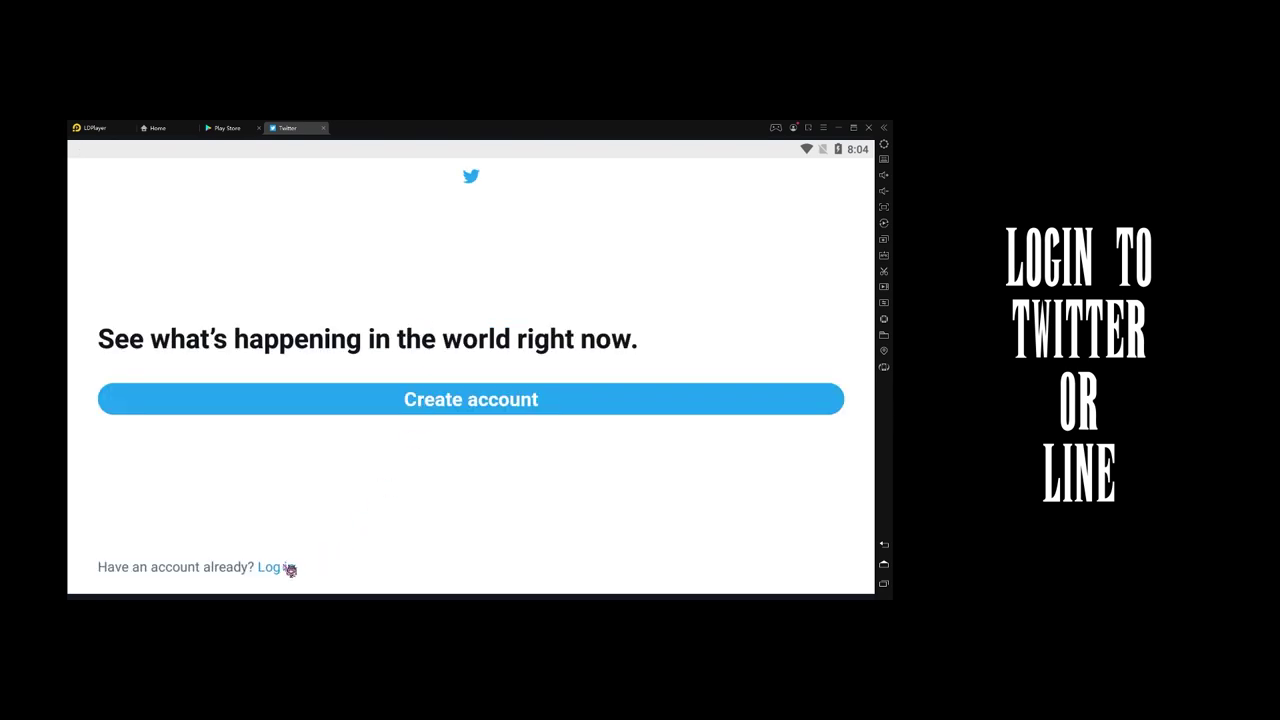
pyautogui.click(286, 568)
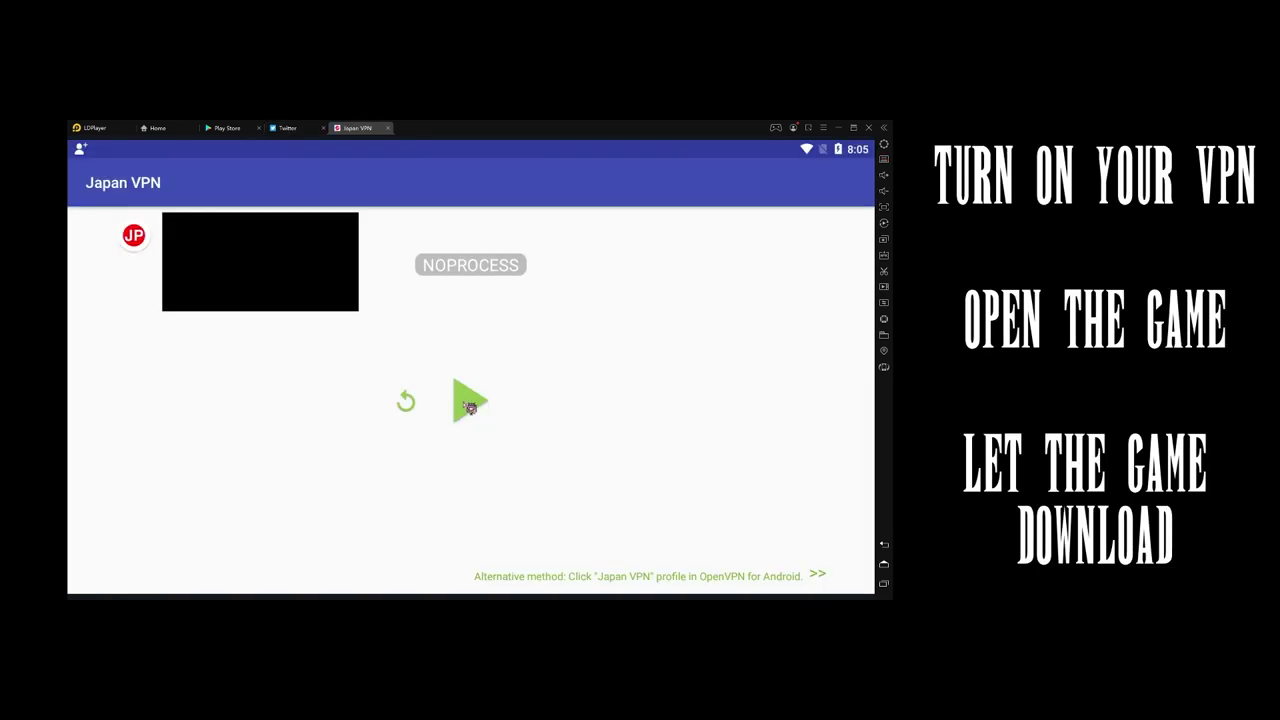
# Start the Japan VPN connection and accept OpenVPN for Android's connection requests.
pyautogui.click(478, 402)
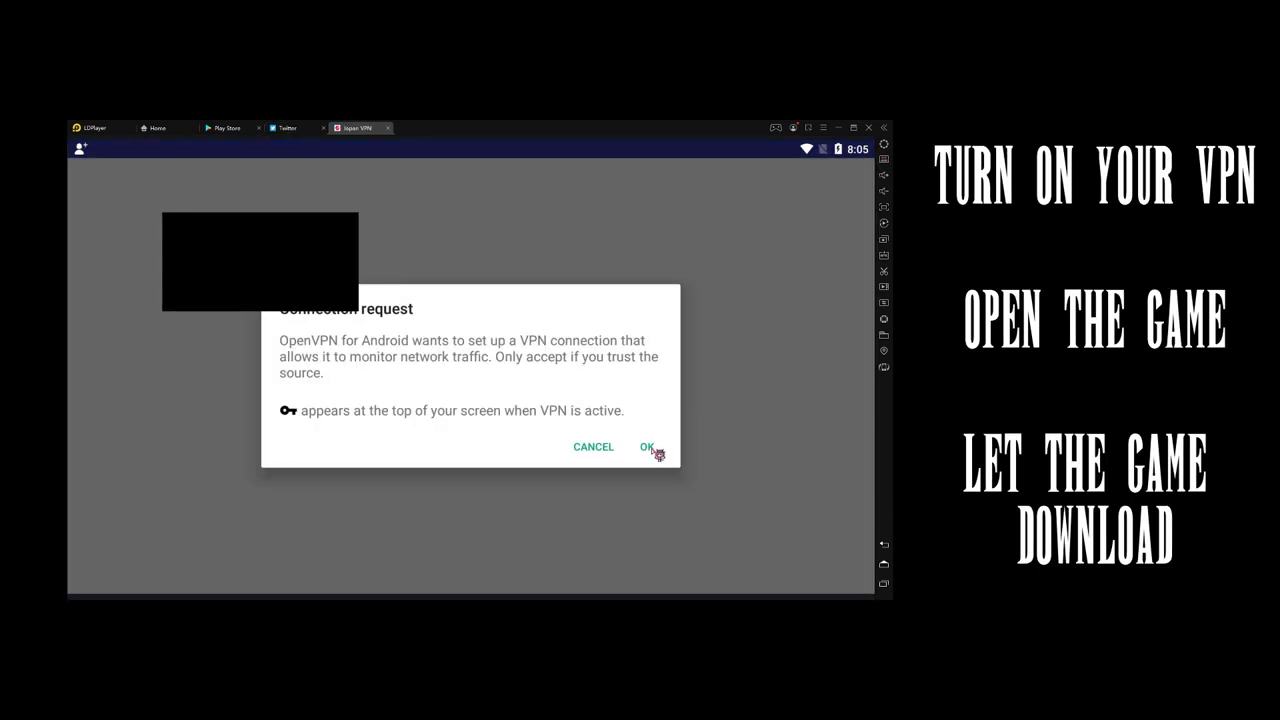
pyautogui.click(652, 449)
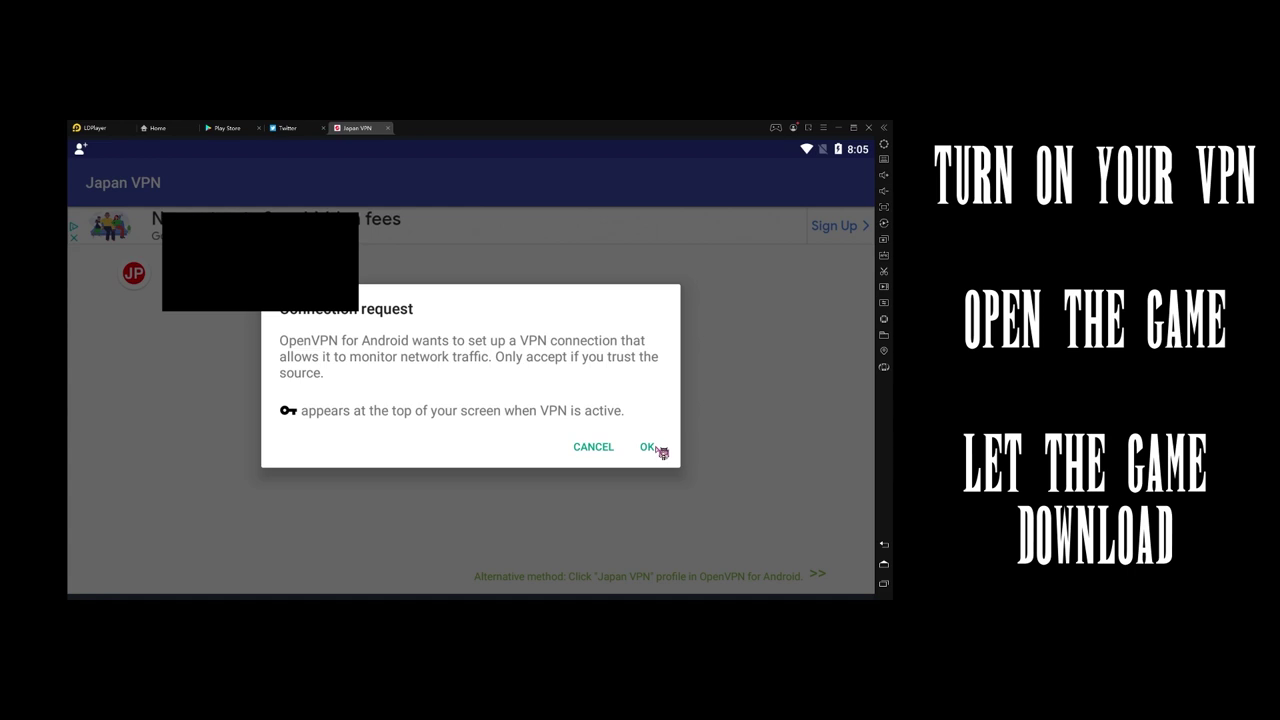
pyautogui.click(662, 450)
# Launch パニグレ and agree to its terms of use and privacy policy.
pyautogui.click(369, 236)
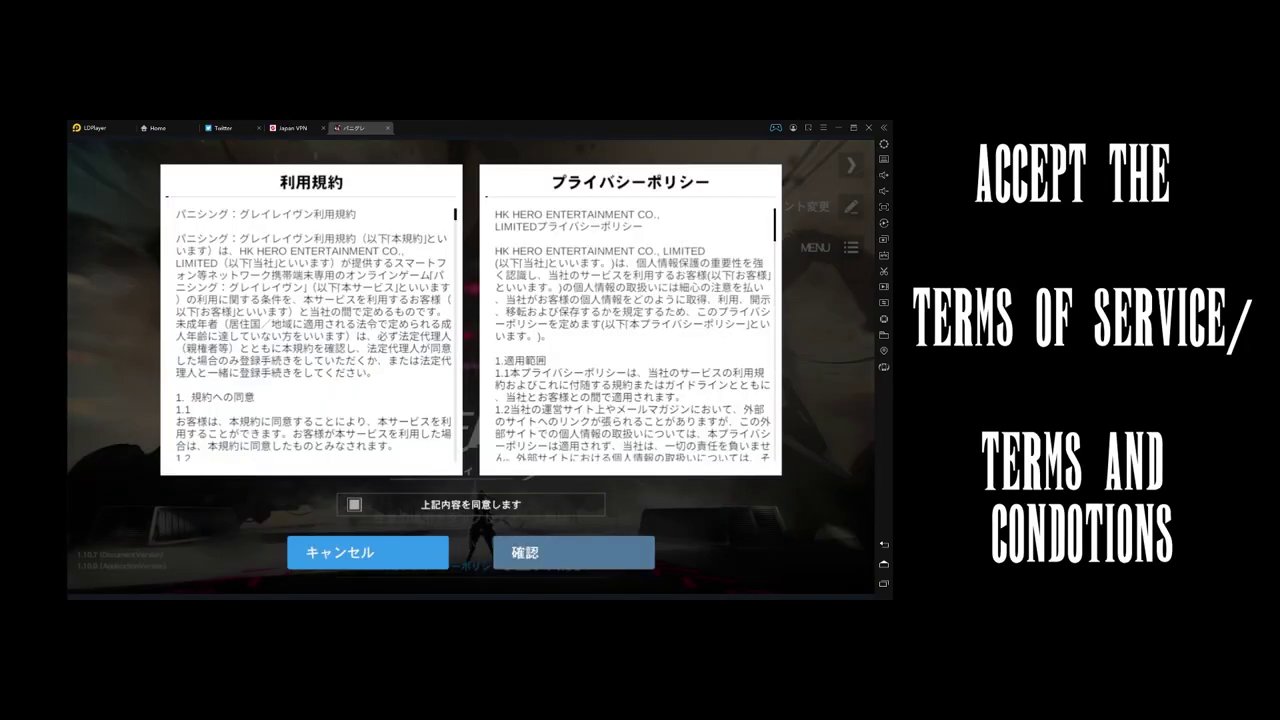
pyautogui.click(354, 504)
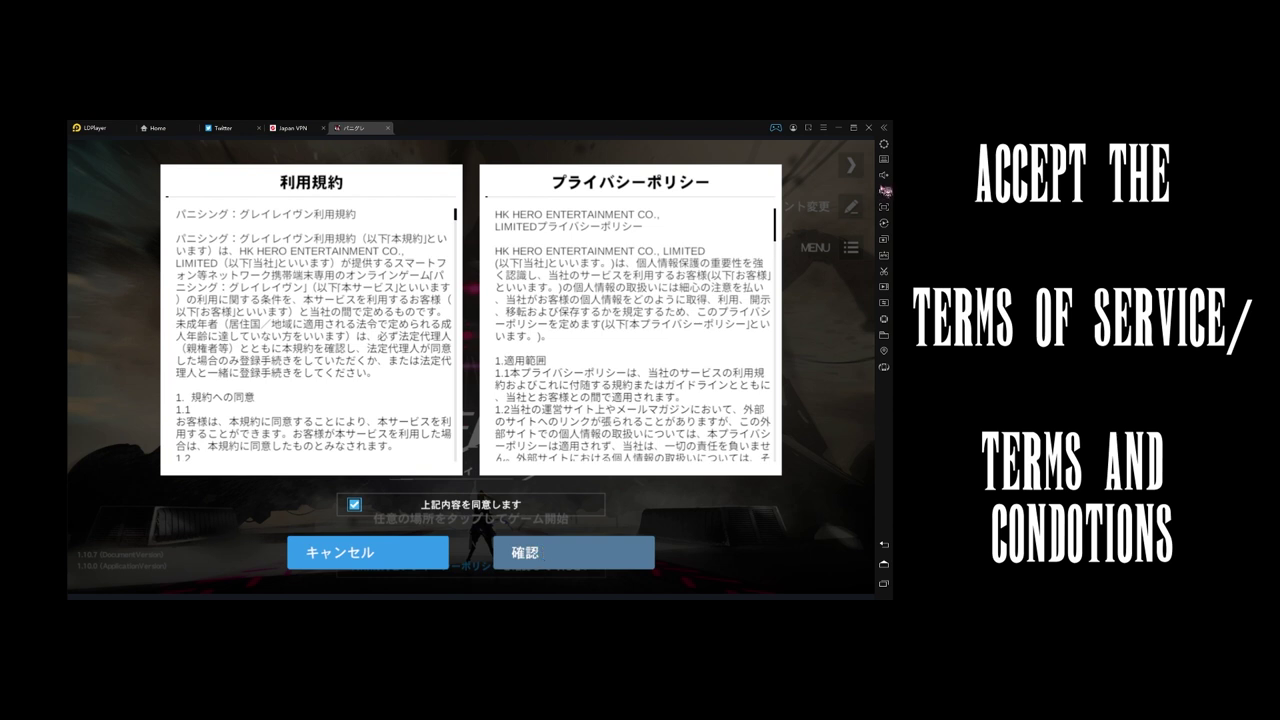
pyautogui.click(573, 552)
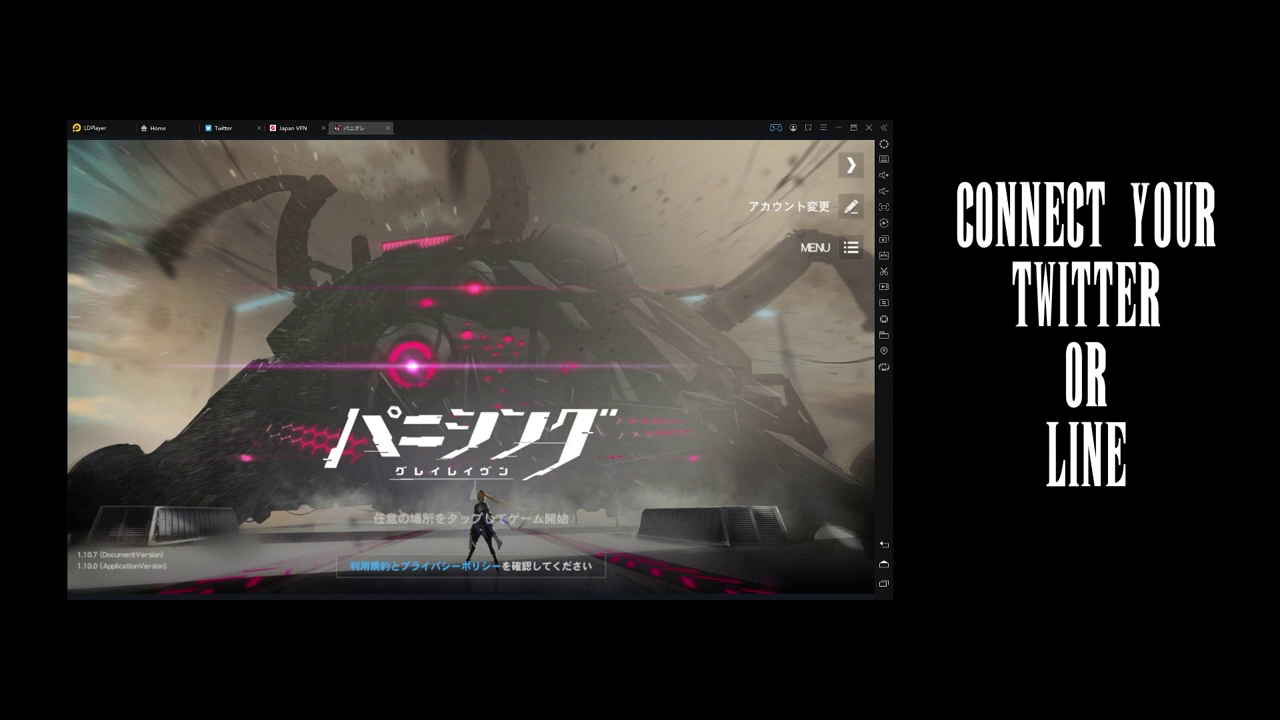
# Open the game's account change options and choose to sign in with Twitter.
pyautogui.click(851, 206)
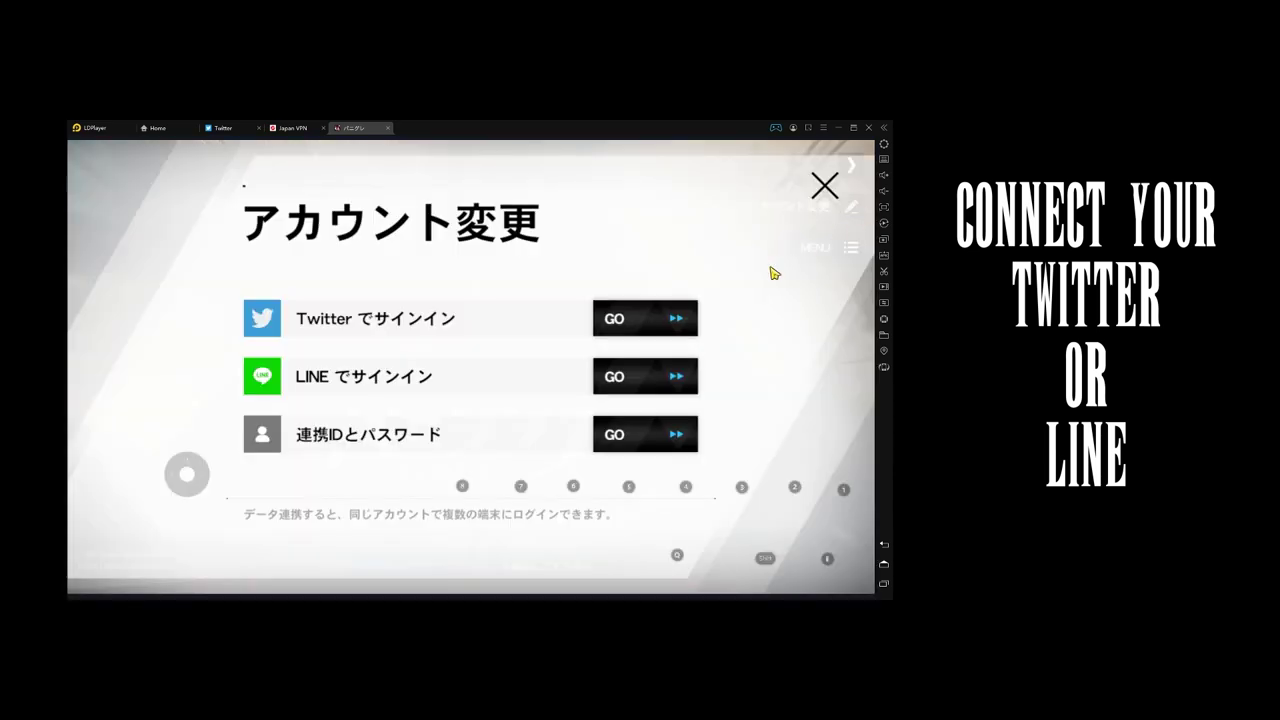
pyautogui.click(658, 321)
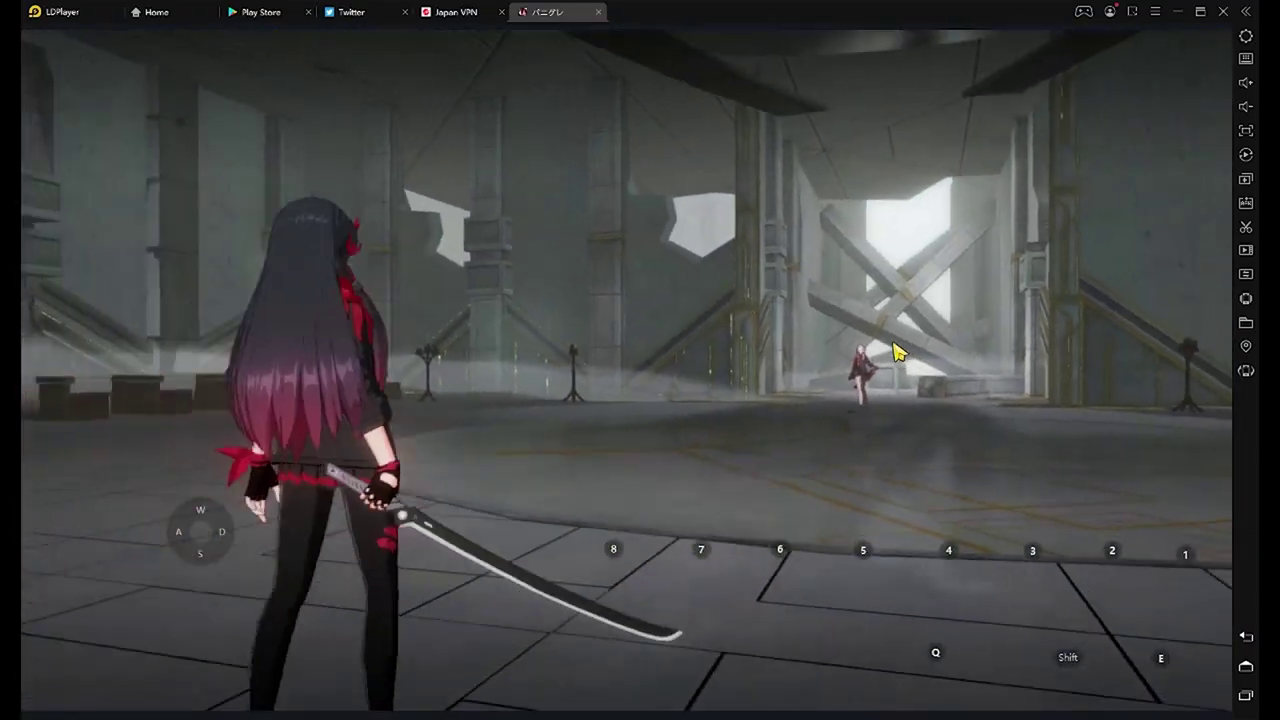
# Run and dash up to the opponent 未確認構造体α, then hit it with basic attacks and the first skill orb.
pyautogui.press('w')
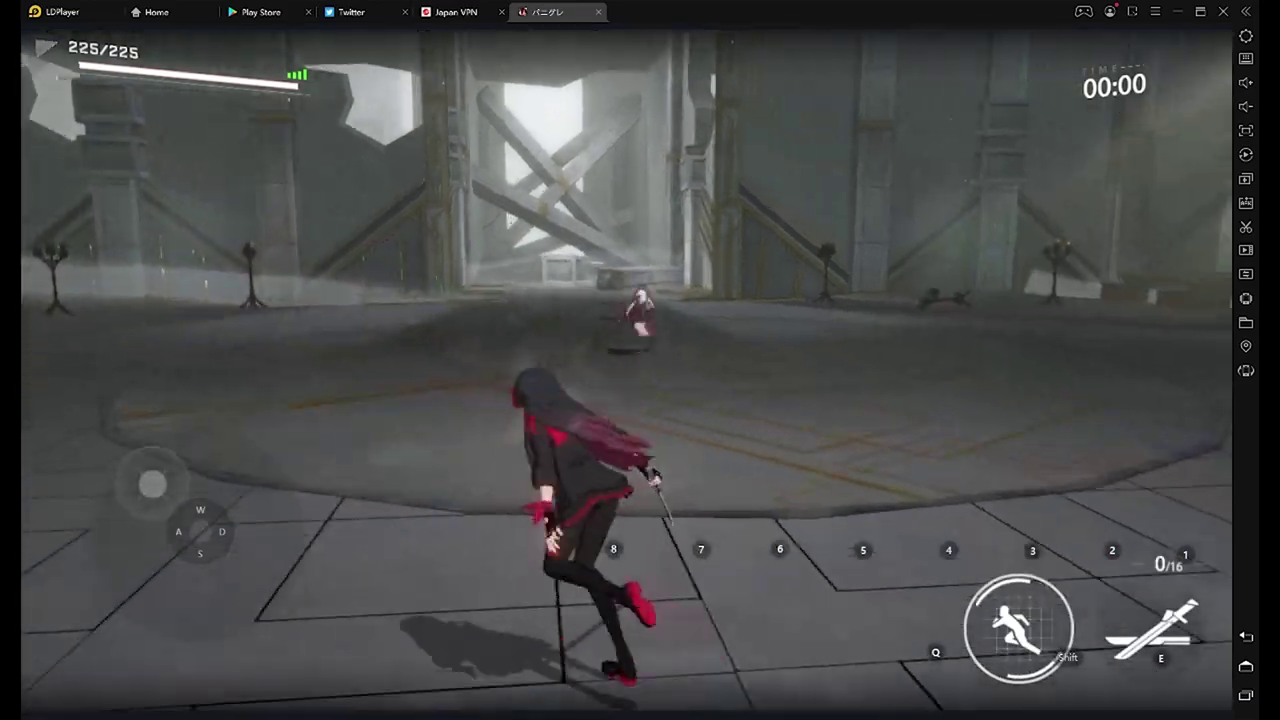
pyautogui.press('shift')
pyautogui.press('e')
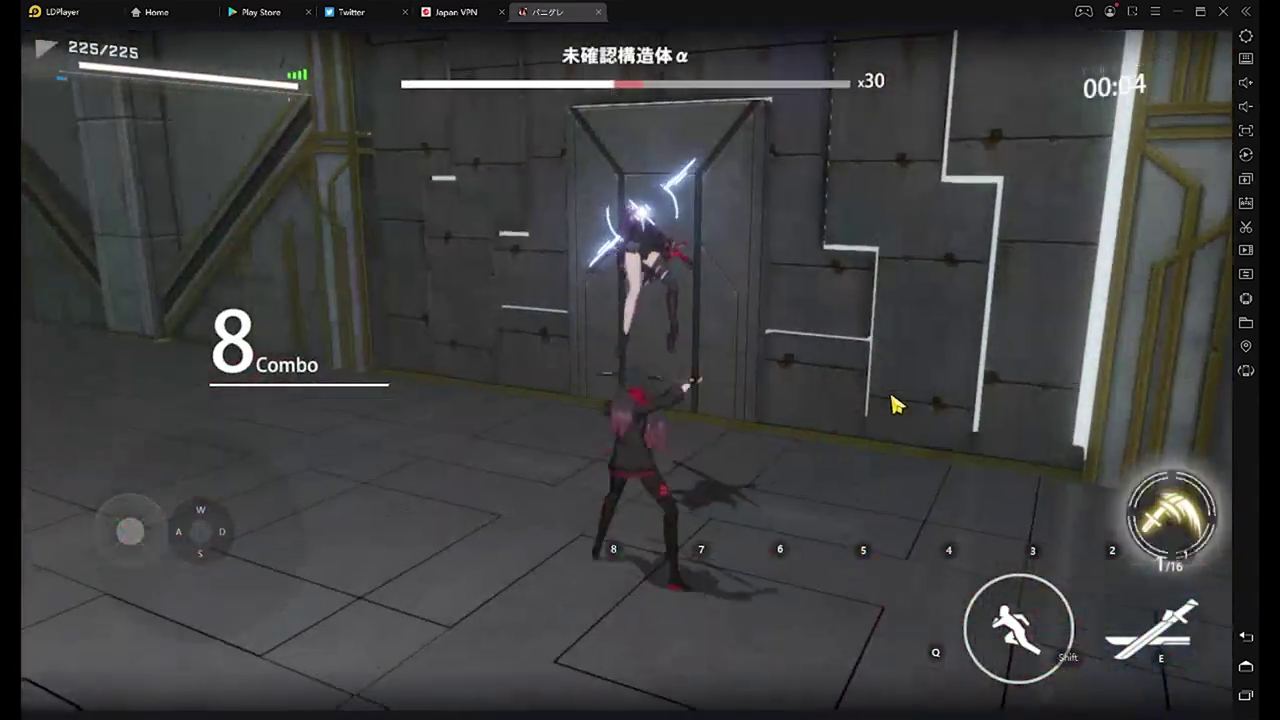
pyautogui.press('1')
pyautogui.press('e')
pyautogui.press('e')
pyautogui.press('e')
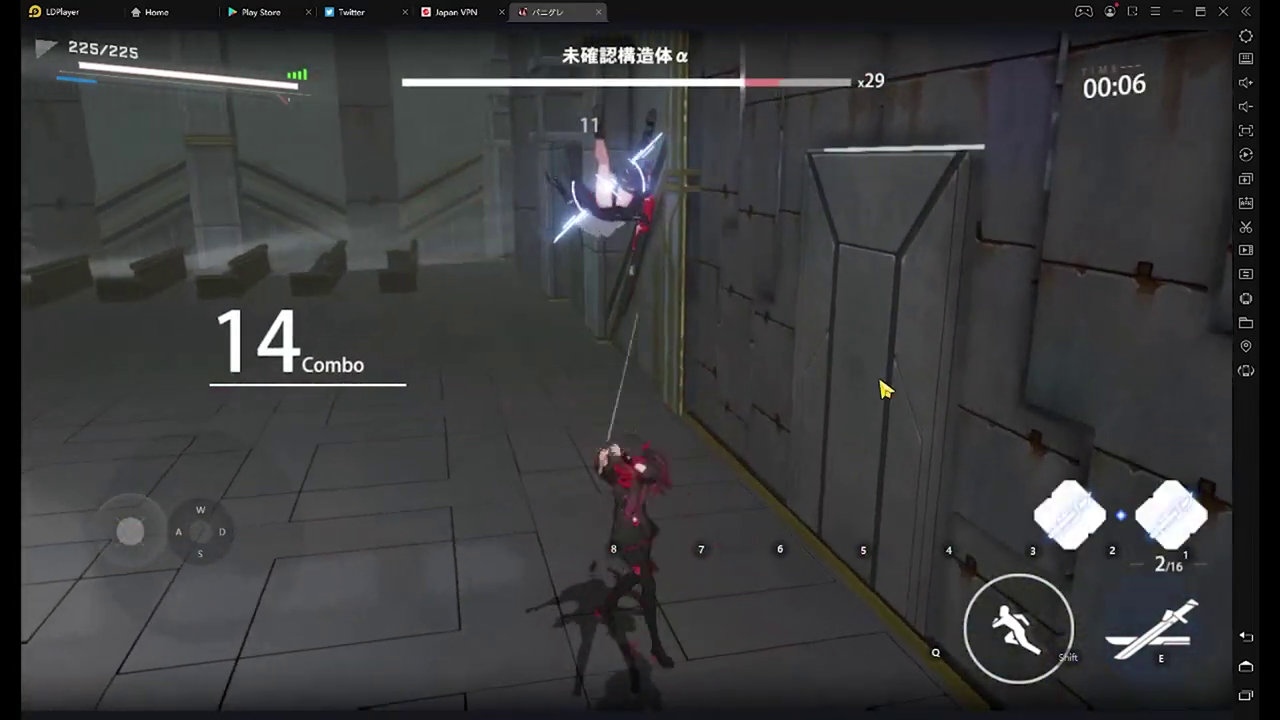
# Dodge around 未確認構造体α and counter with basic attacks between the evasions.
pyautogui.press('w')
pyautogui.press('shift')
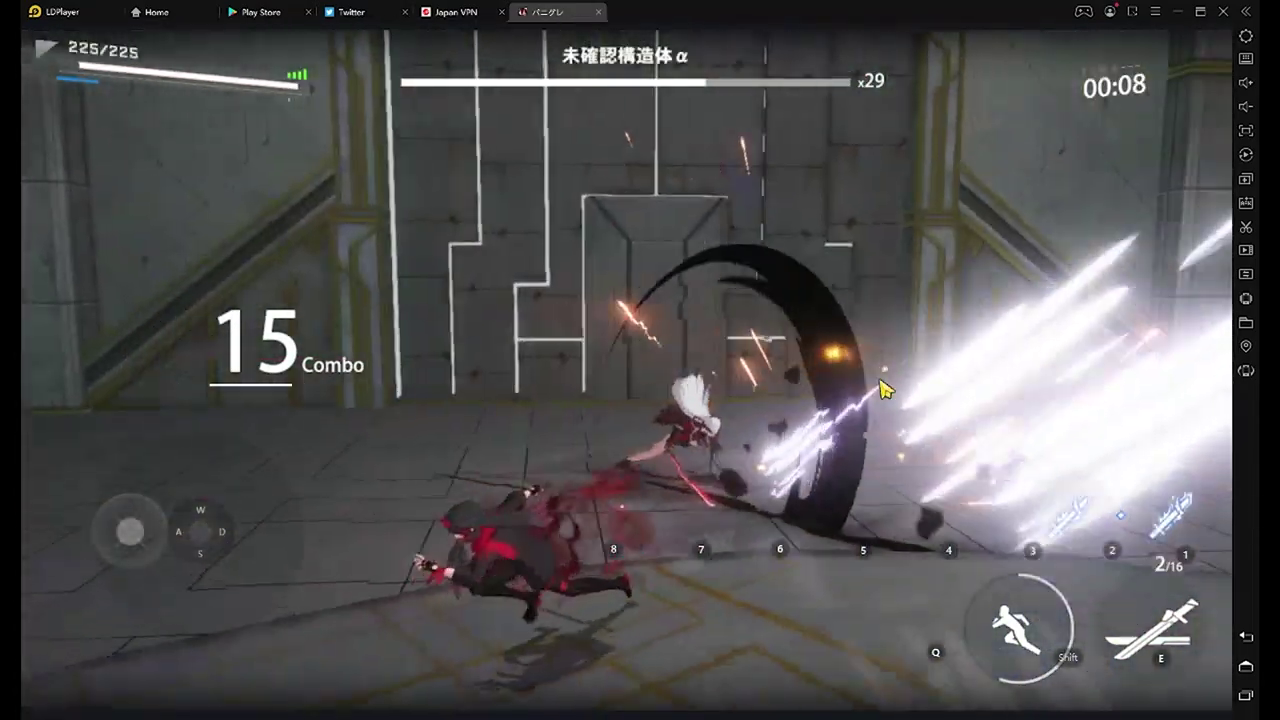
pyautogui.click(884, 389)
pyautogui.click(884, 389)
pyautogui.click(884, 389)
pyautogui.click(884, 389)
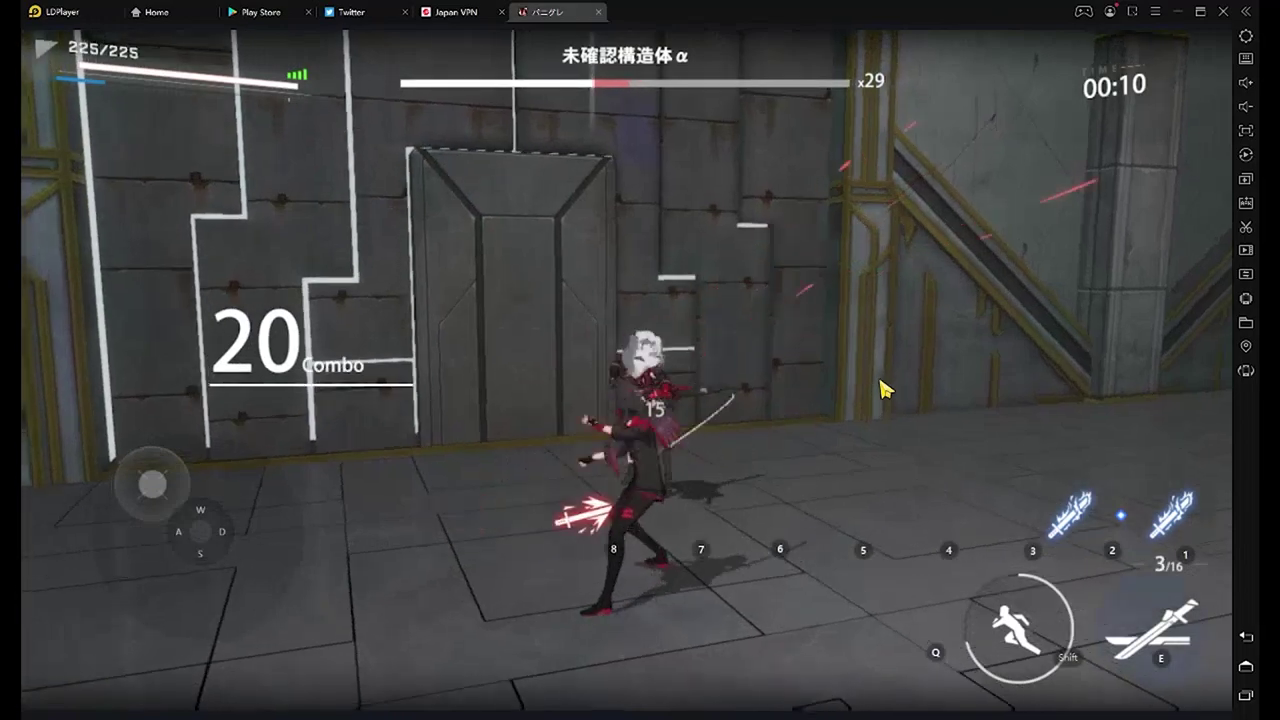
pyautogui.press('e')
pyautogui.press('w')
pyautogui.press('a')
pyautogui.press('d')
pyautogui.press('shift')
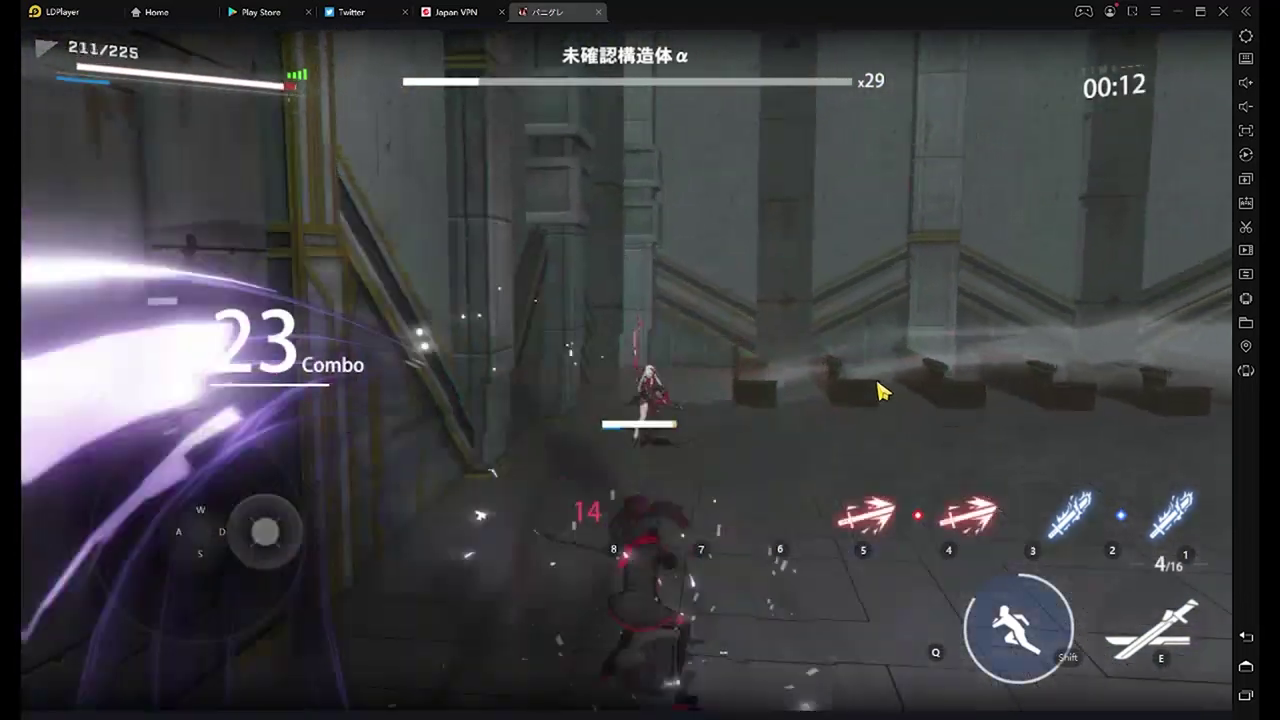
# Reposition around the arena with repeated dashes to evade the opponent's attacks.
pyautogui.press('w')
pyautogui.press('shift')
pyautogui.press('shift')
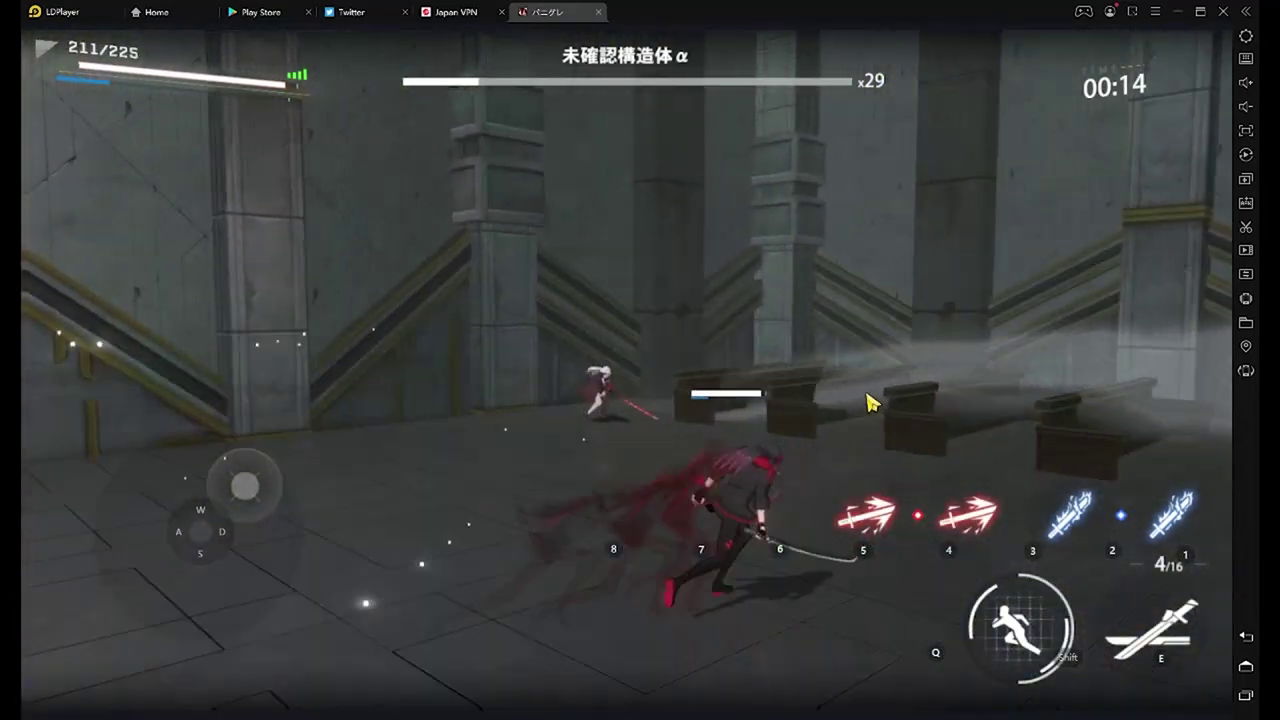
pyautogui.press('a')
pyautogui.press('shift')
pyautogui.press('shift')
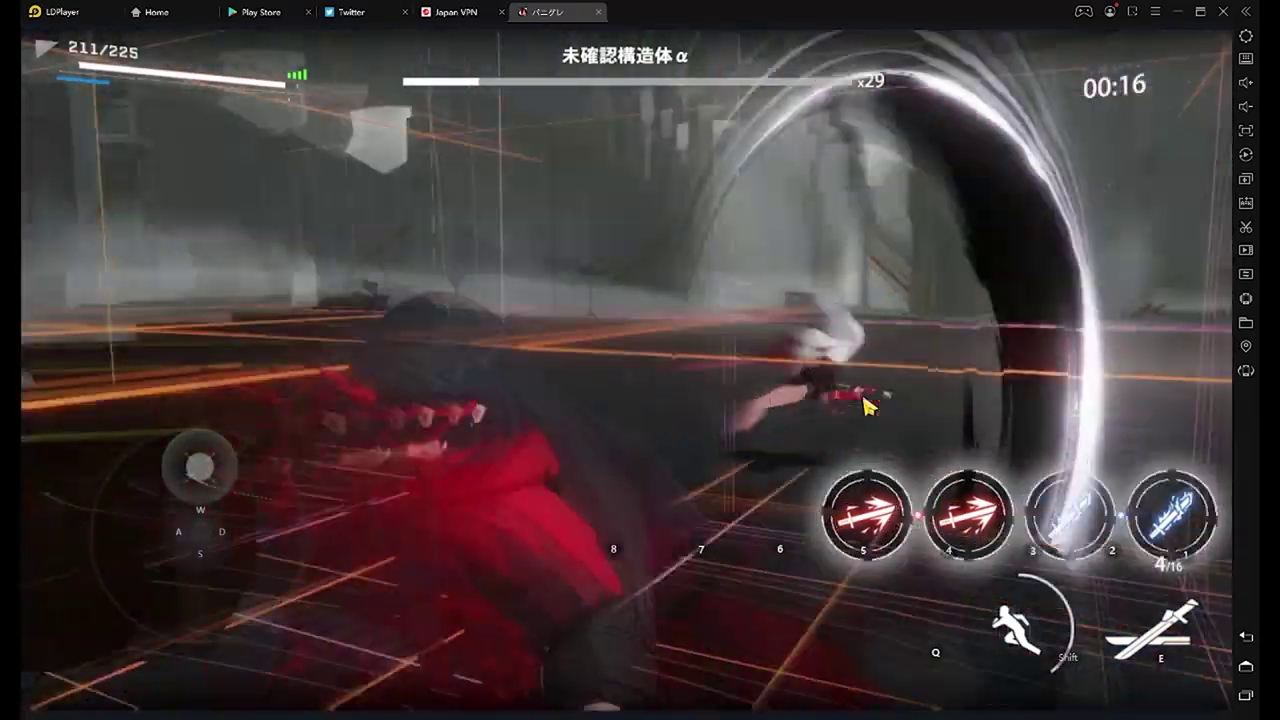
# Chain basic attacks with the first skill orb against 未確認構造体α, dodging once between combos.
pyautogui.press('e')
pyautogui.press('e')
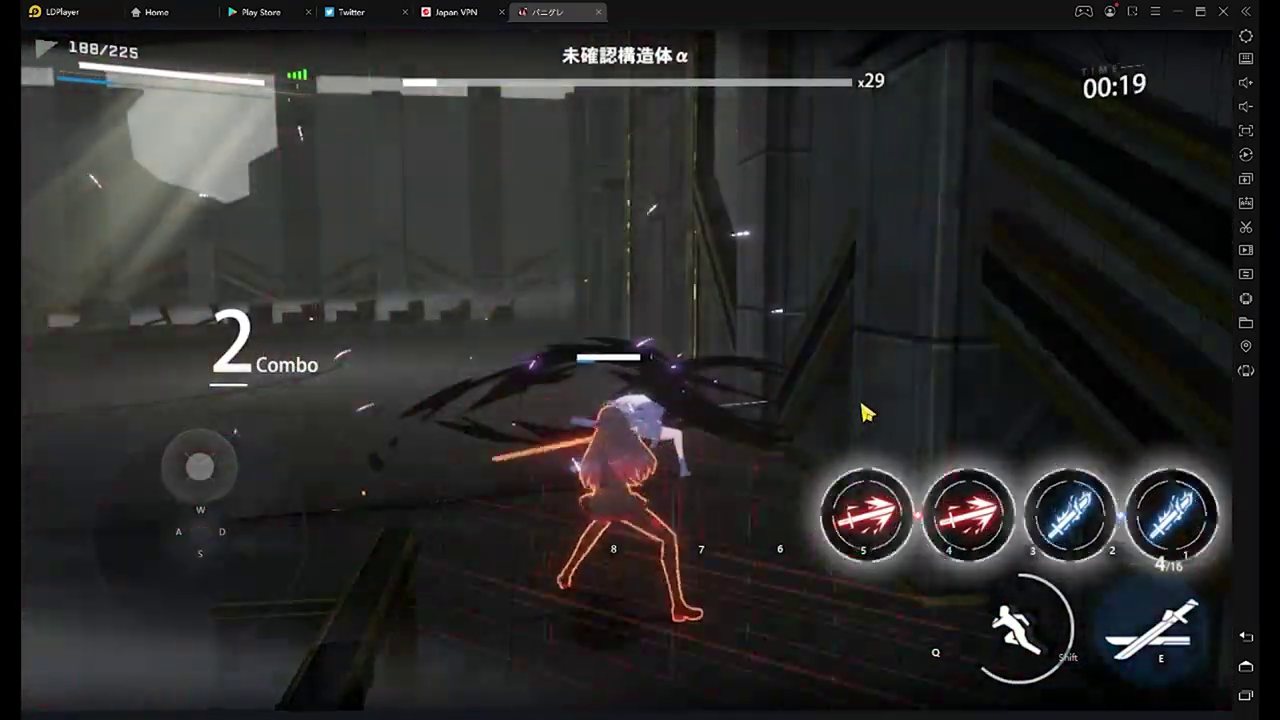
pyautogui.press('1')
pyautogui.click(866, 412)
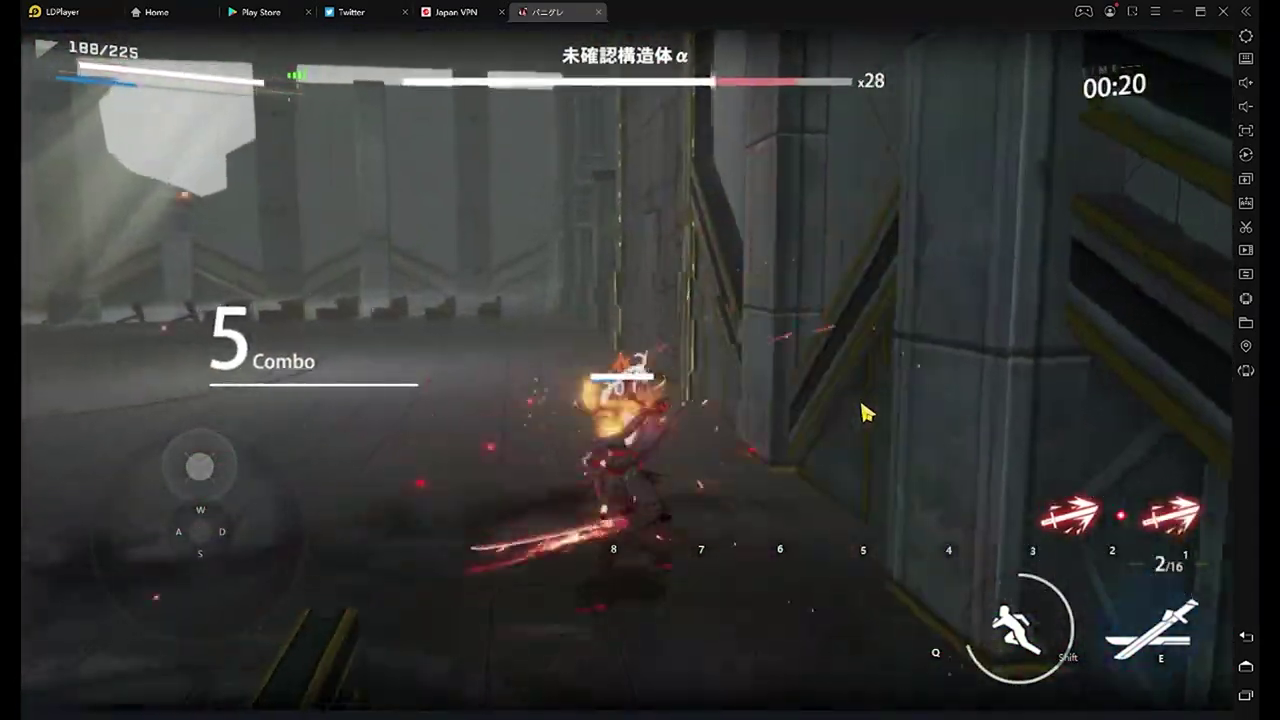
pyautogui.press('a')
pyautogui.press('e')
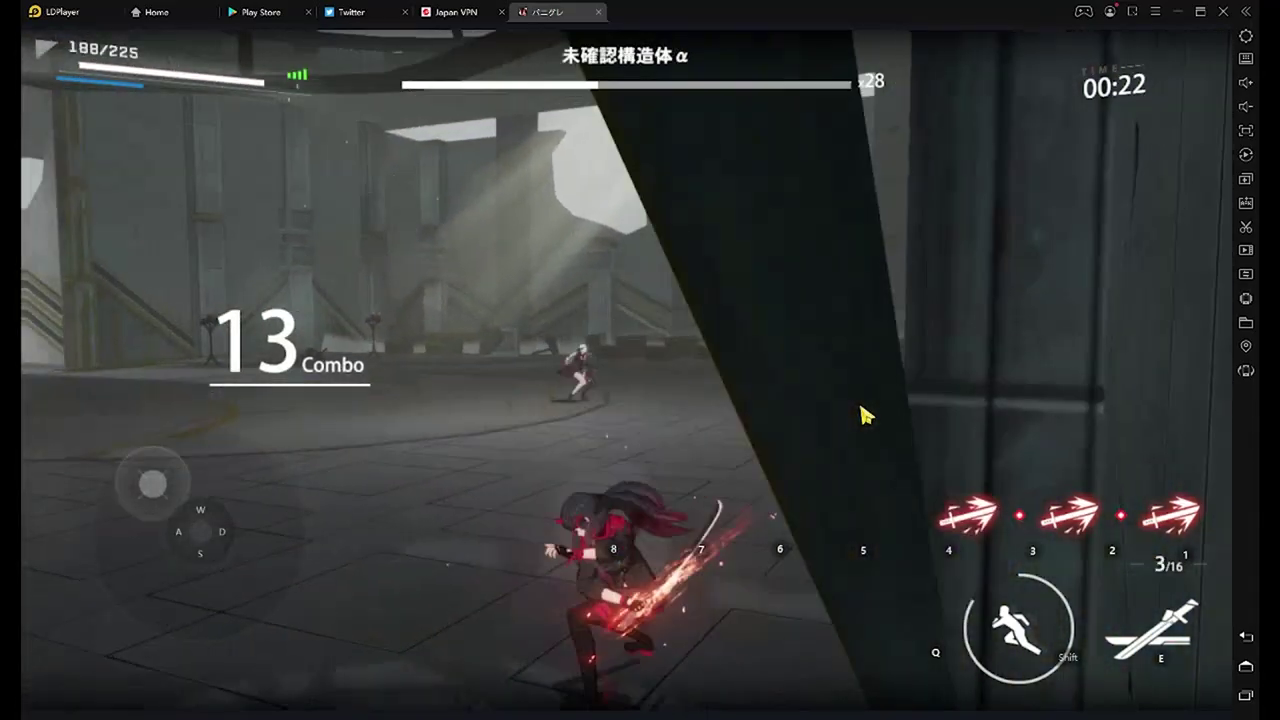
pyautogui.press('shift')
pyautogui.press('1')
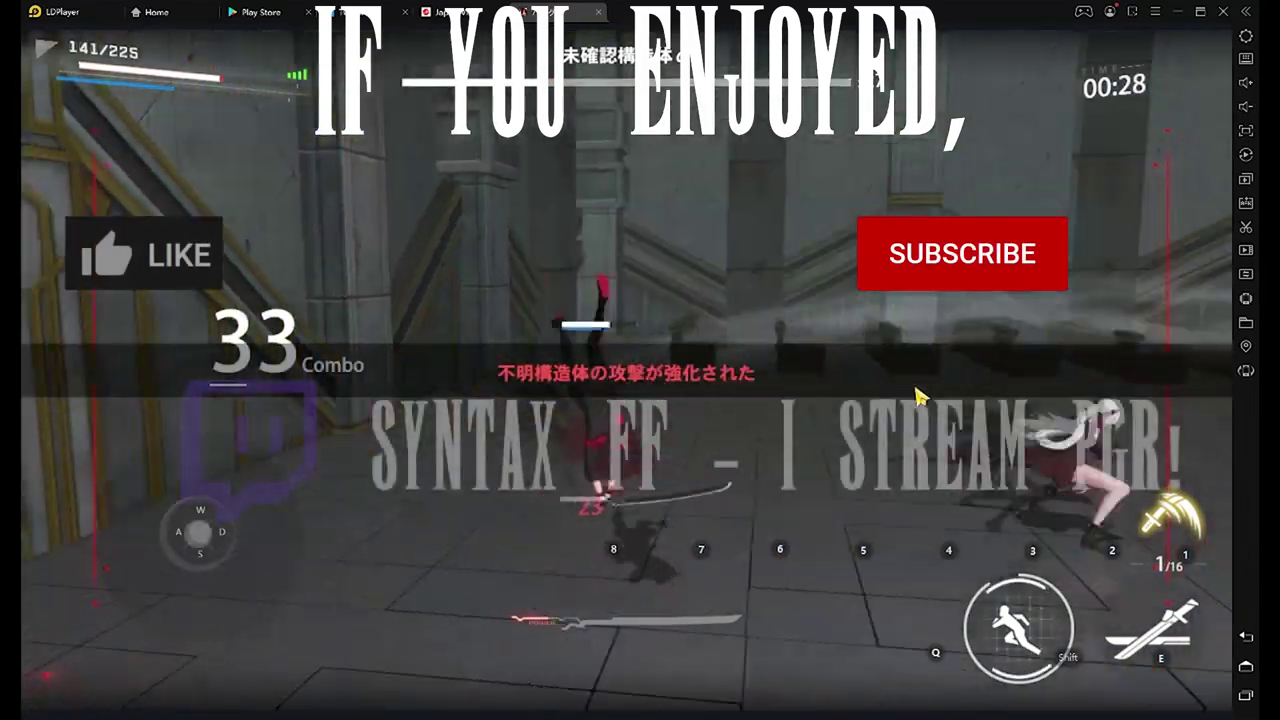
pyautogui.press('e')
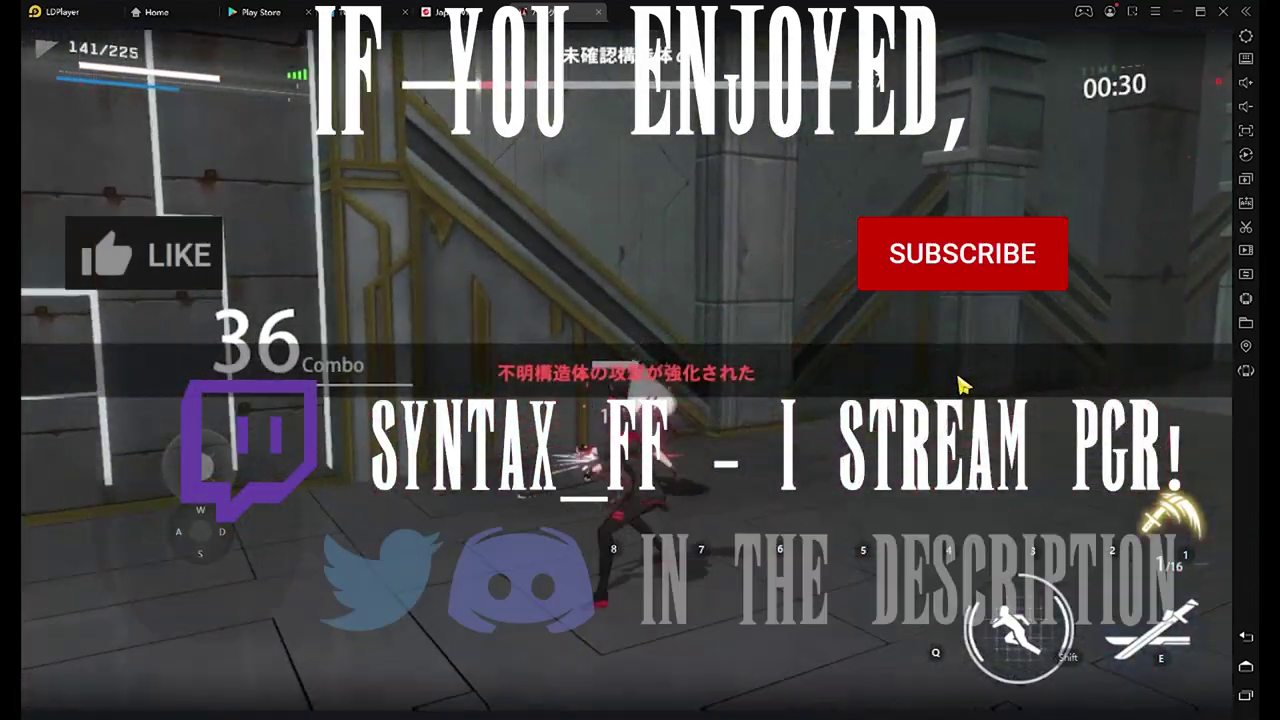